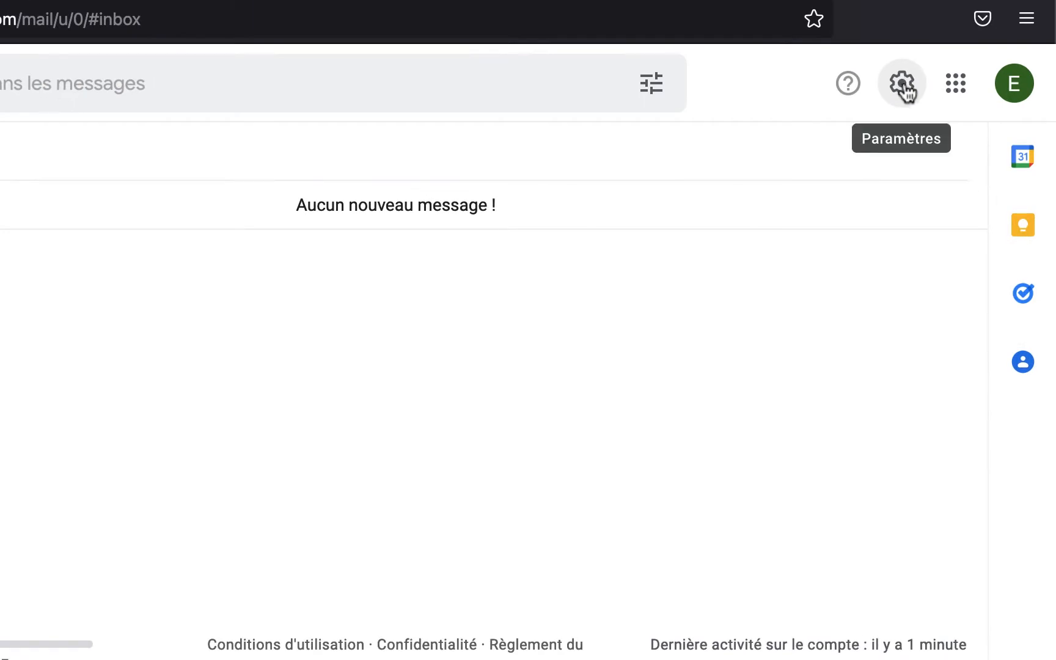
- Open Gmail's Comptes et importation settings and start adding a mail account to check
left_click(904, 85)
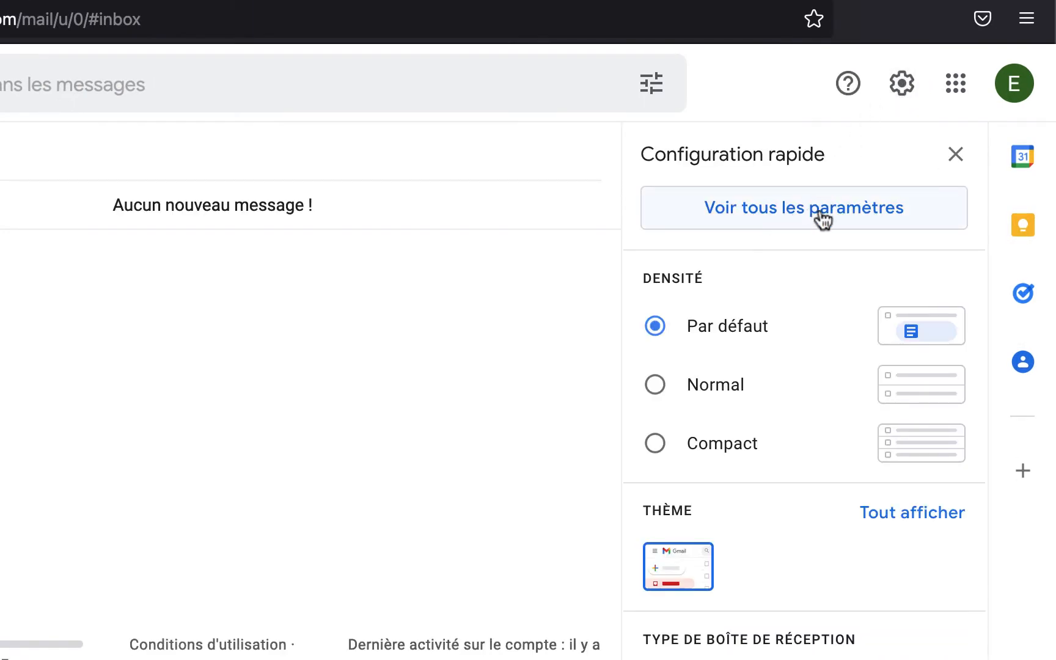
left_click(815, 211)
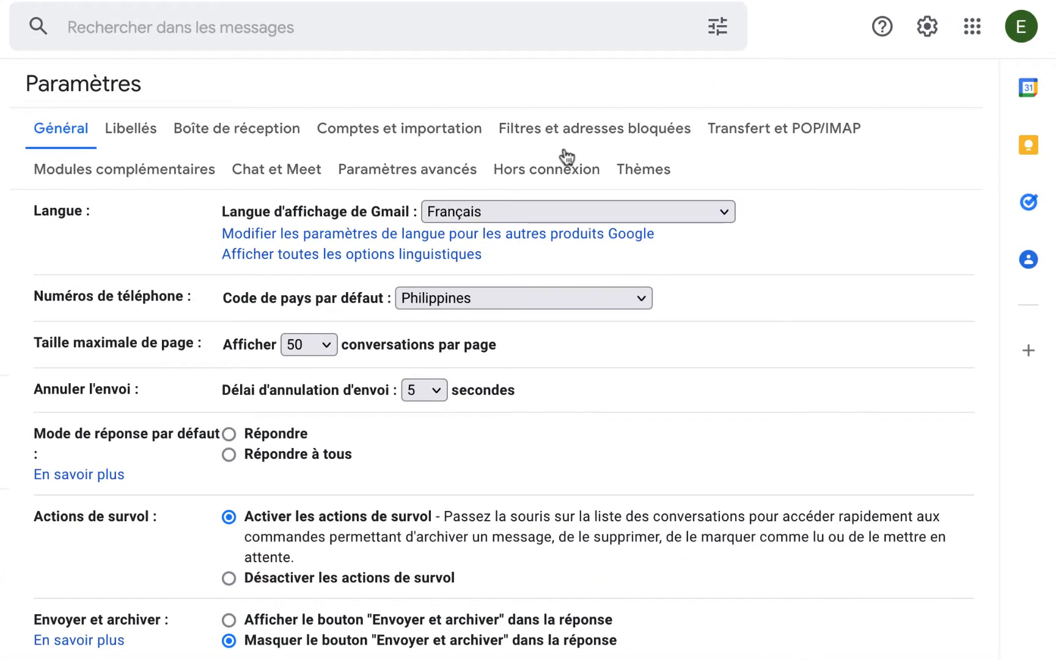
left_click(422, 131)
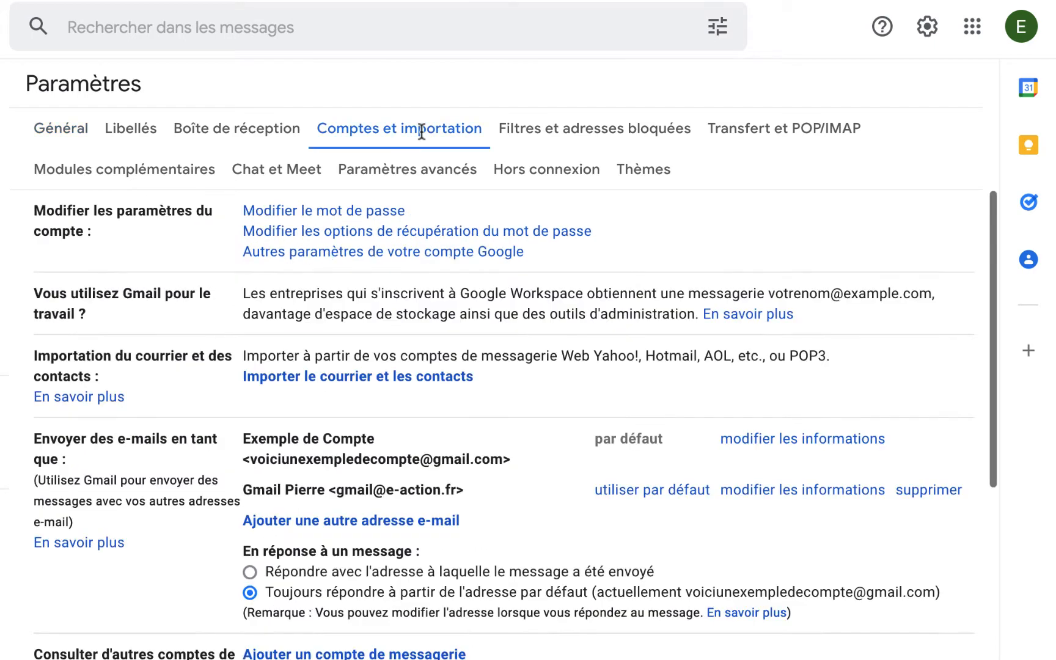
scroll(362, 341, "down", 6)
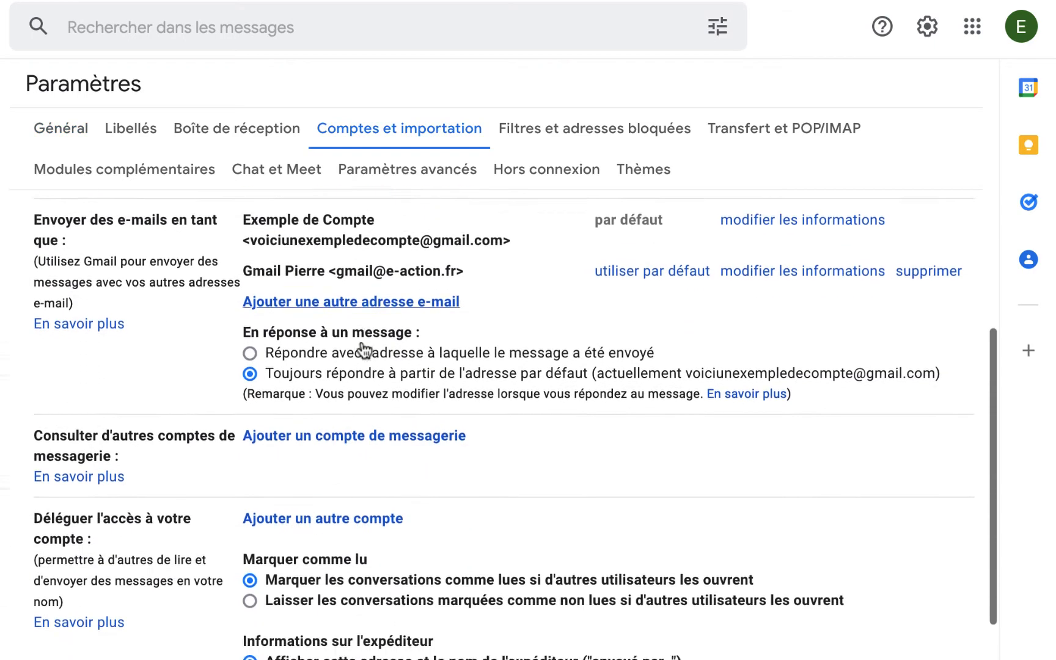
scroll(362, 342, "down", 1)
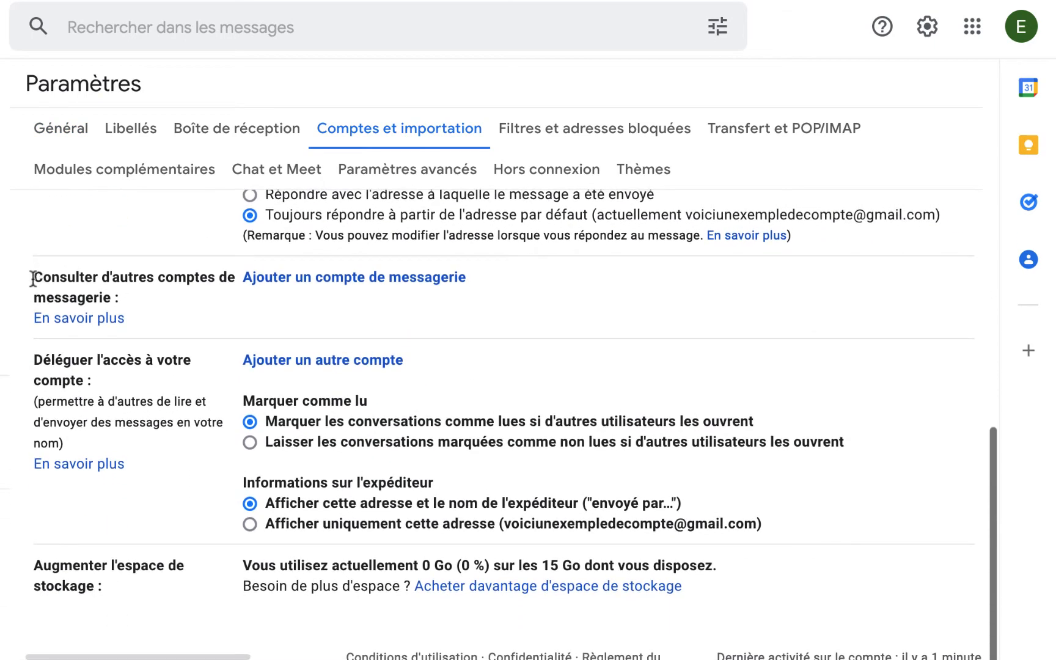
left_click(344, 278)
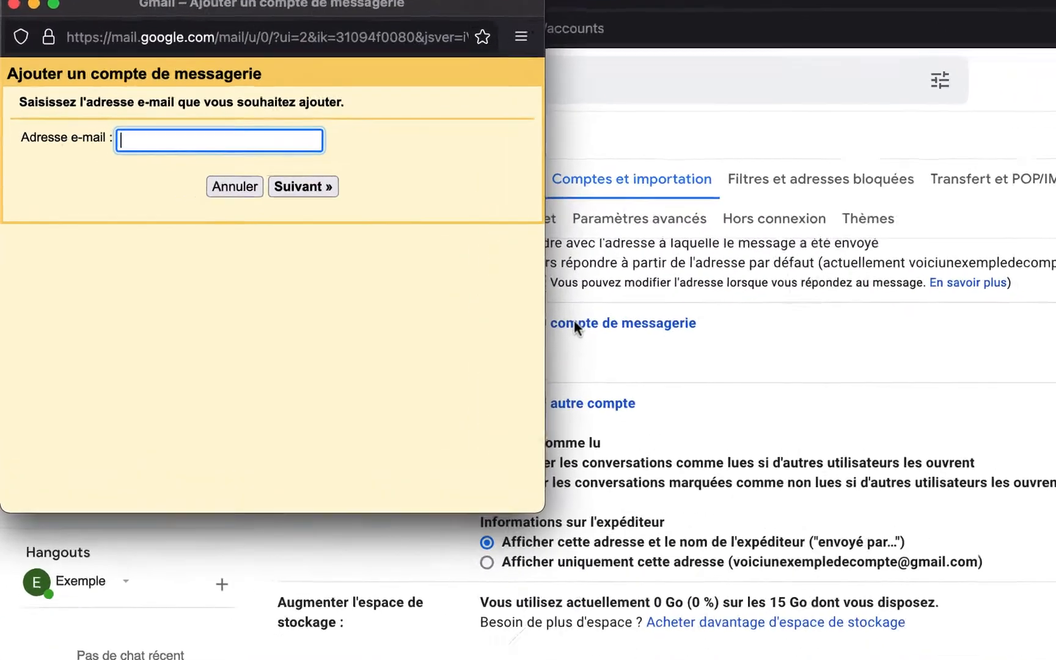
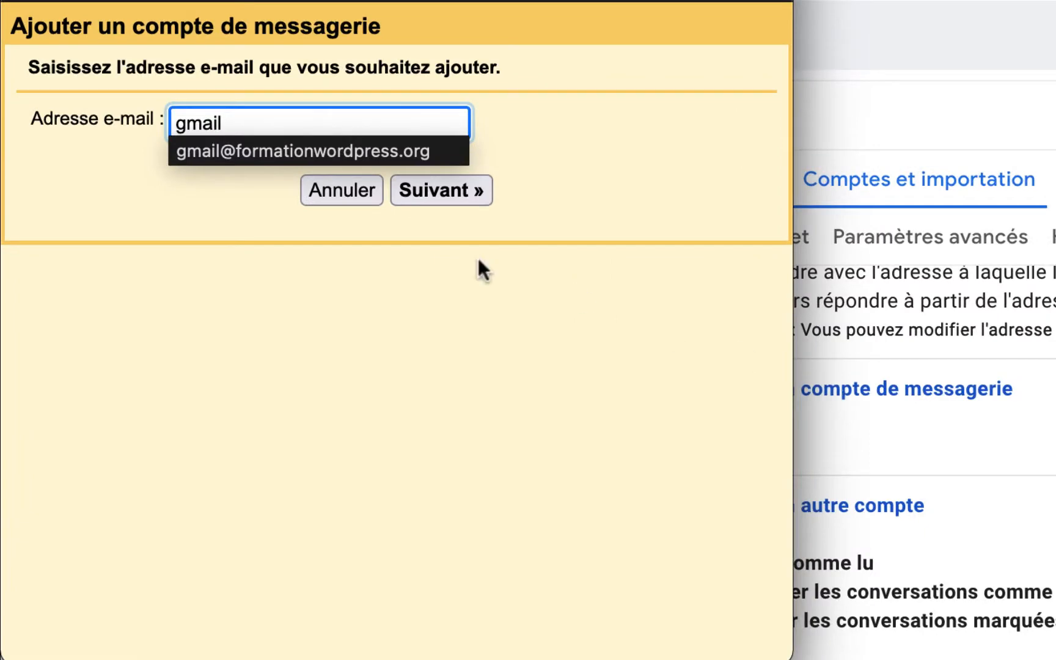
left_click(376, 148)
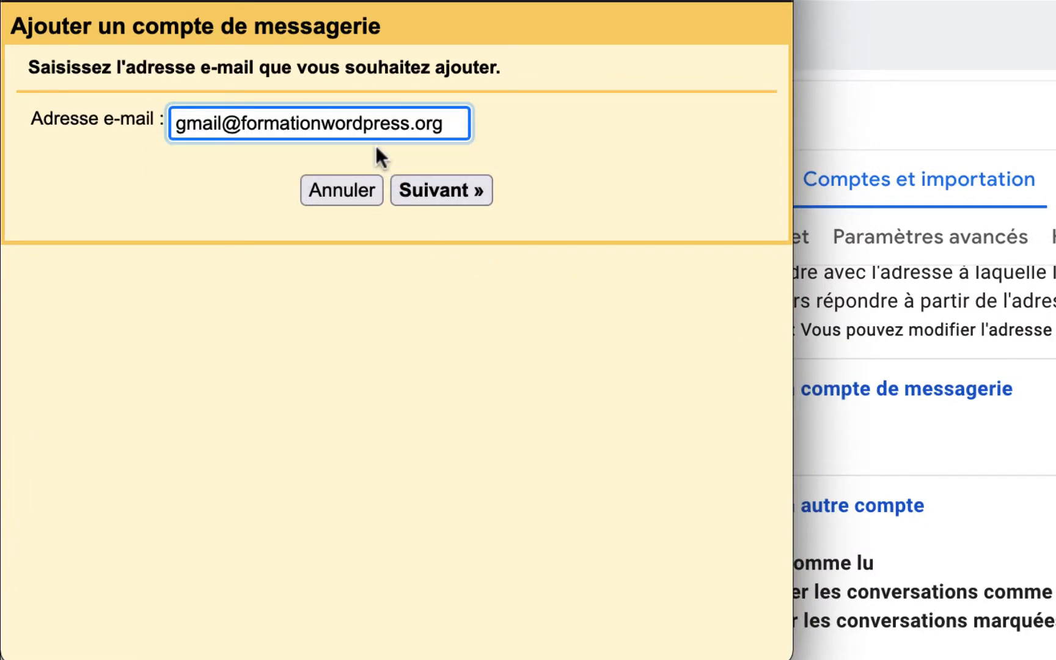
left_click(445, 189)
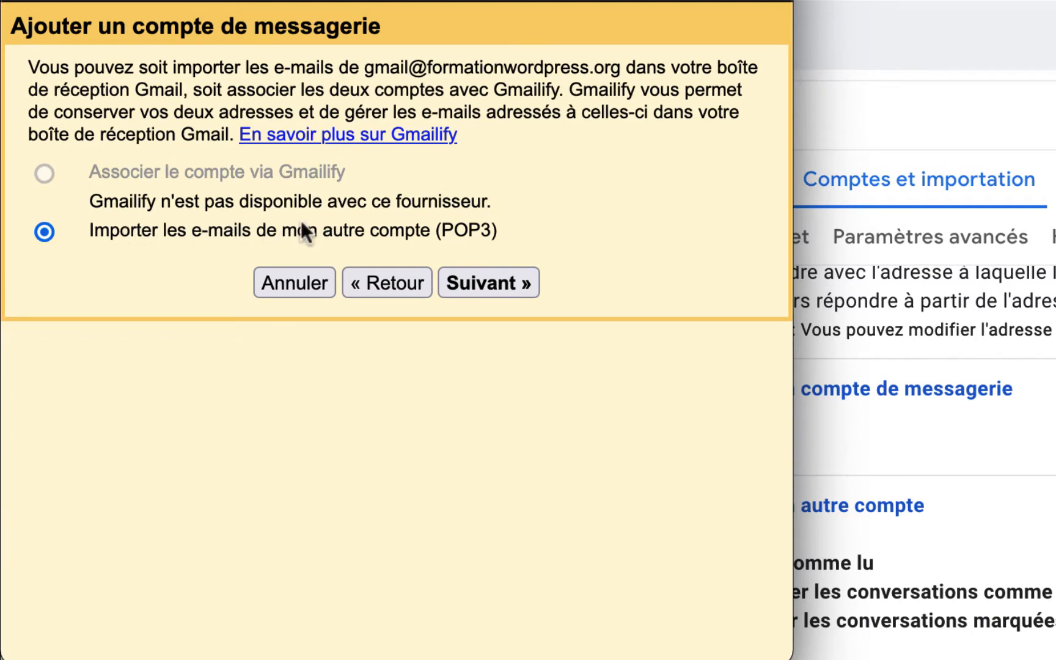
left_click(490, 281)
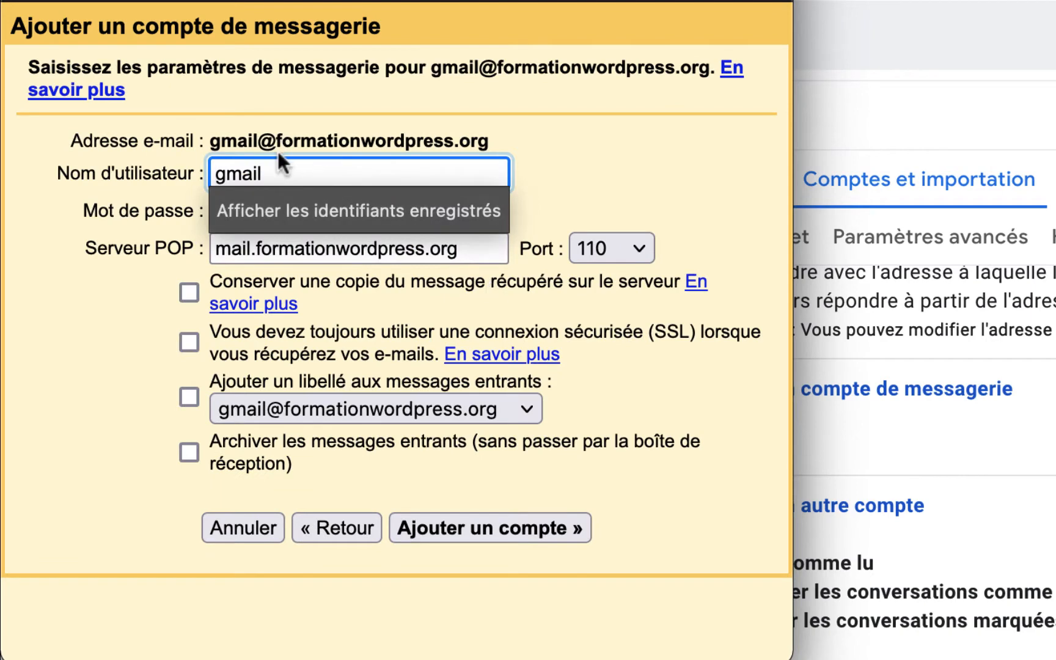
left_click(321, 122)
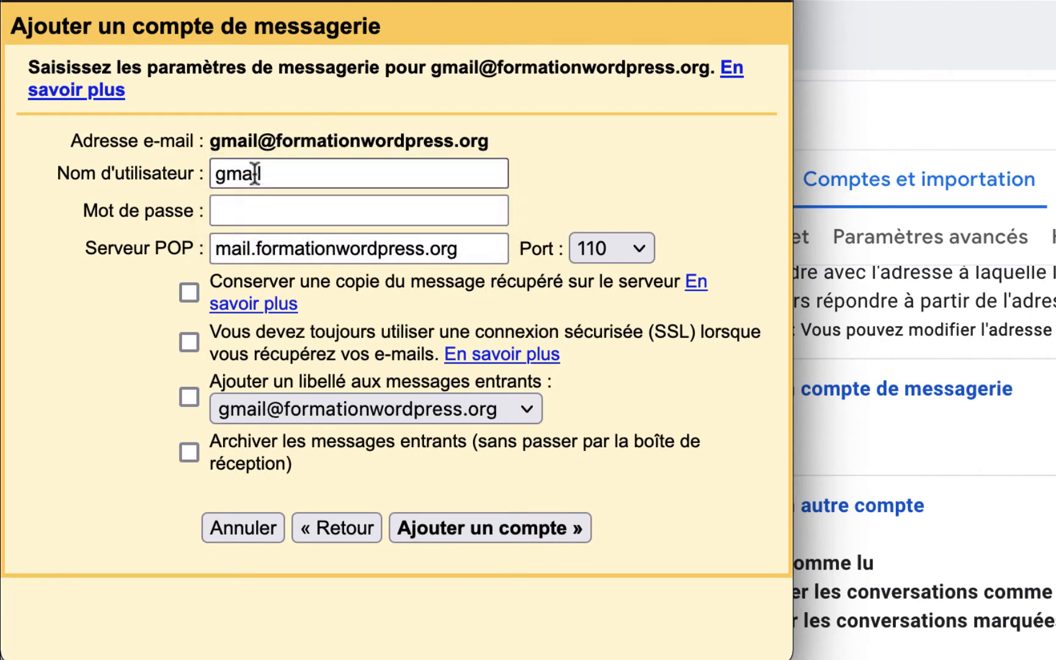
left_click(276, 176)
type("@formationwordpress.org")
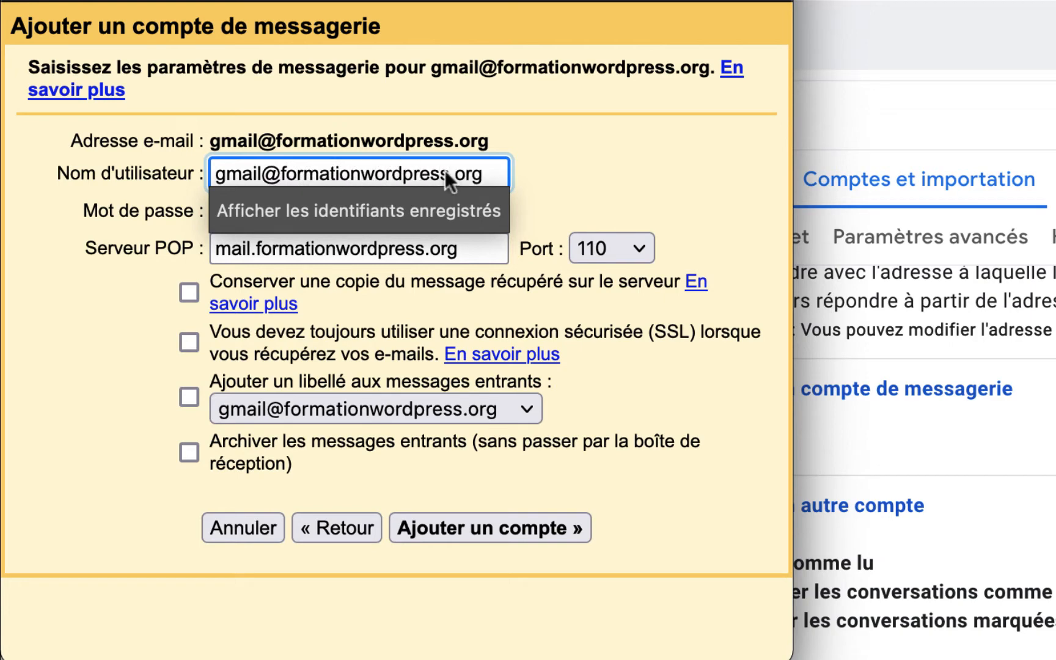
- Paste the account password, then look up IONOS's POP server on its help page
left_click(354, 211)
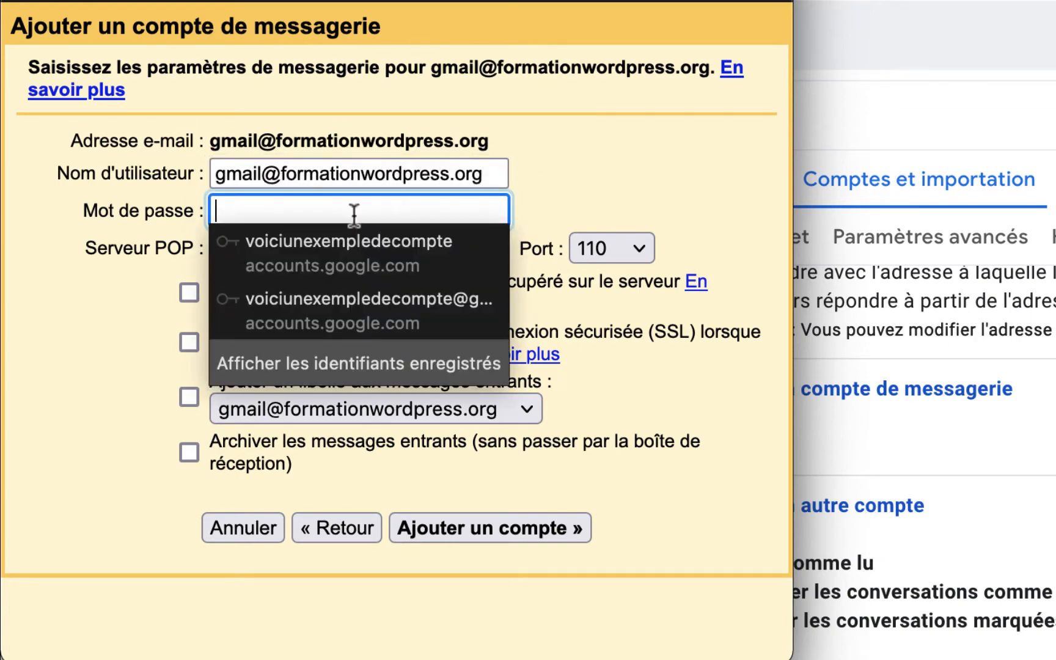
key("super+v")
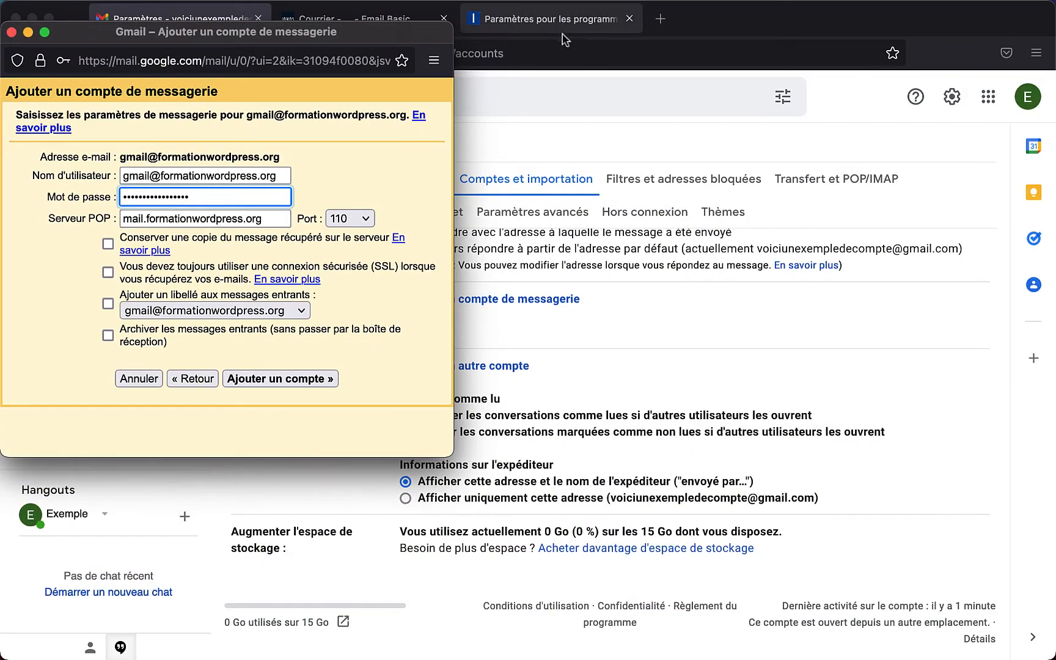
left_click(563, 28)
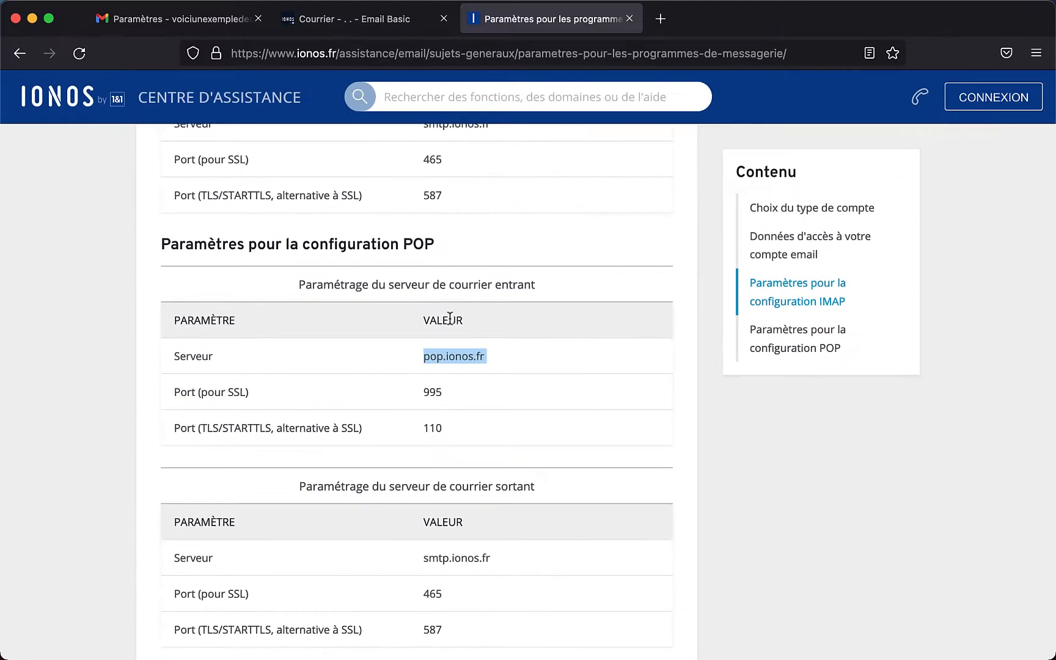
- Set POP server to pop.ionos.fr, label incoming mail, add the account without saving the password
key("ctrl+Up")
left_click(143, 234)
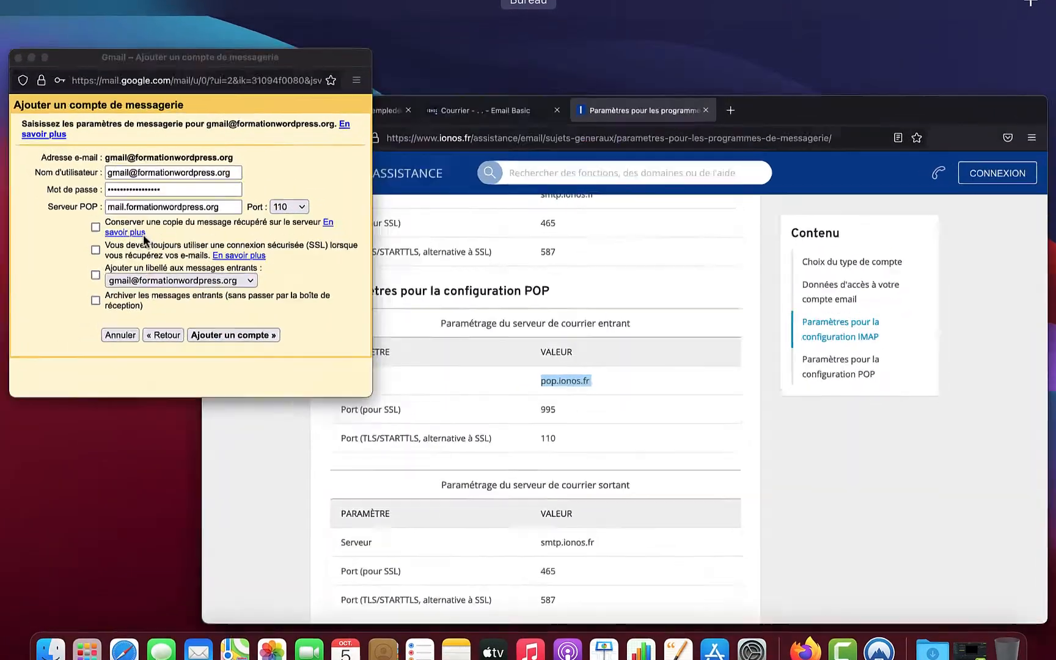
triple_click(291, 230)
type("pop.ionos.fr")
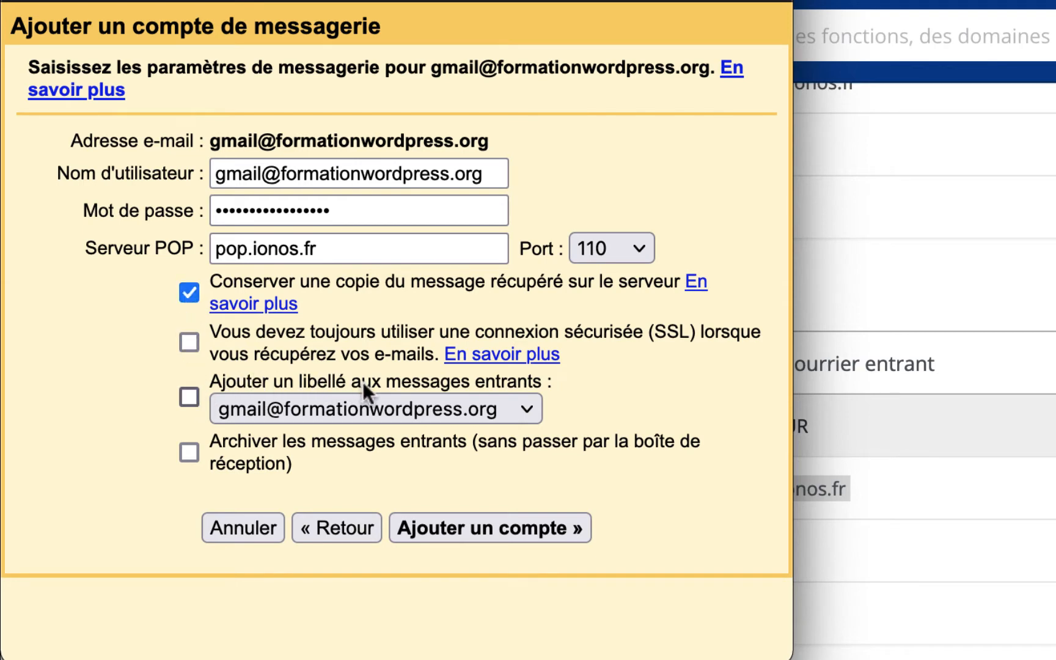
left_click(182, 395)
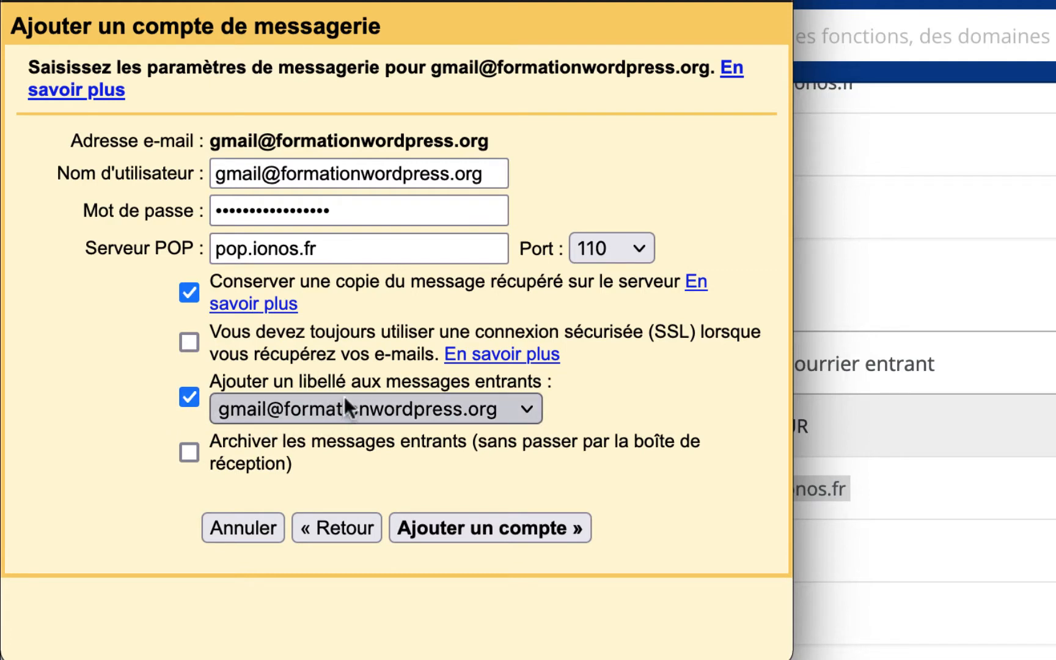
left_click(475, 525)
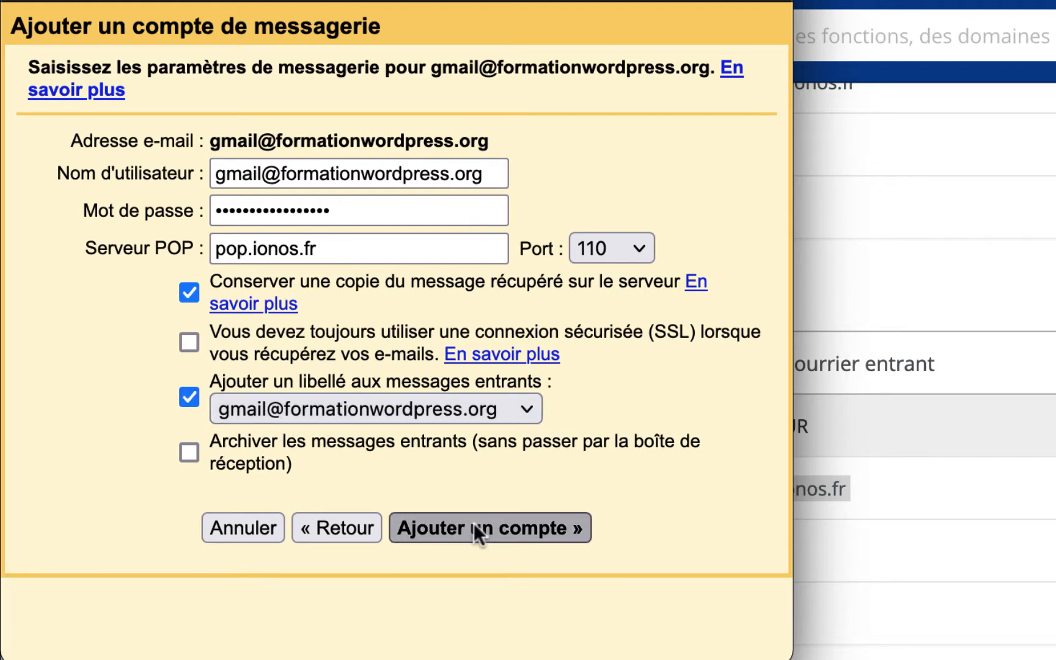
left_click(368, 354)
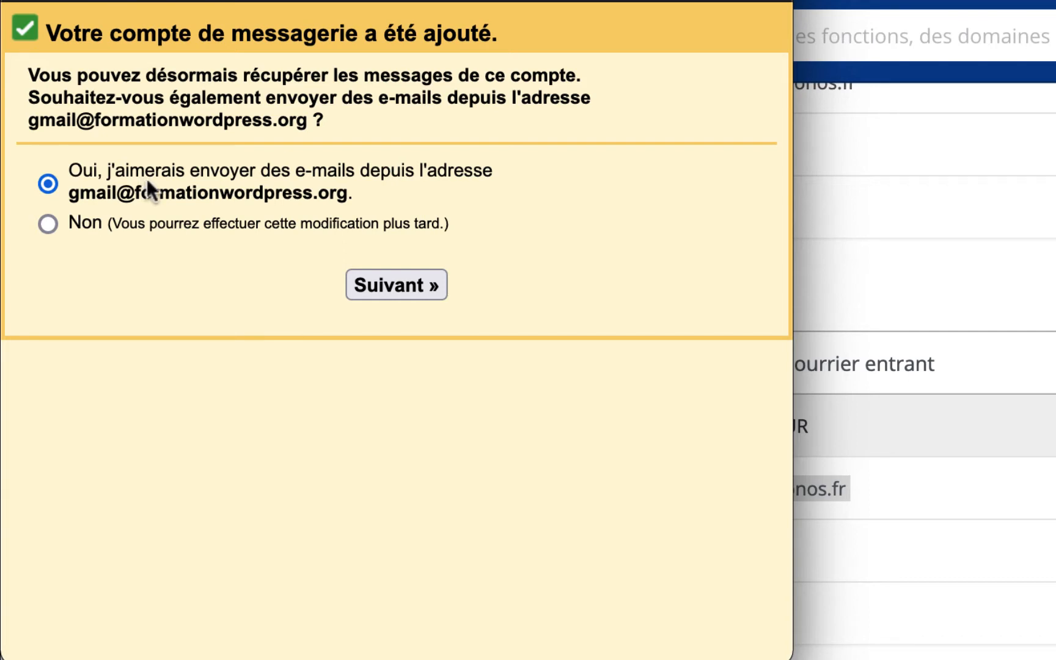
left_click(381, 282)
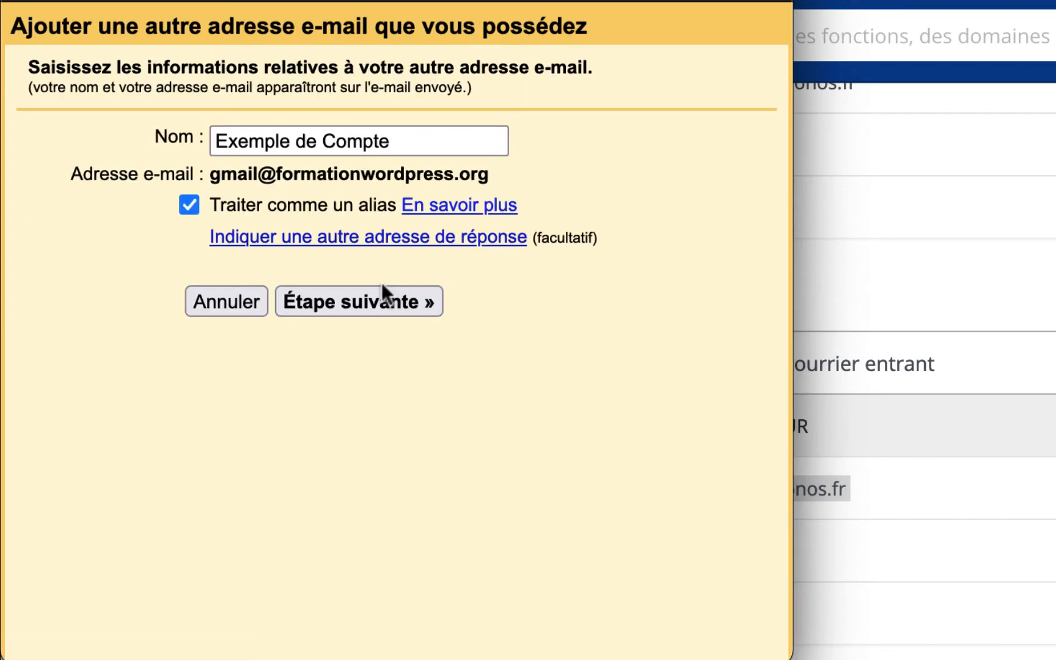
triple_click(321, 144)
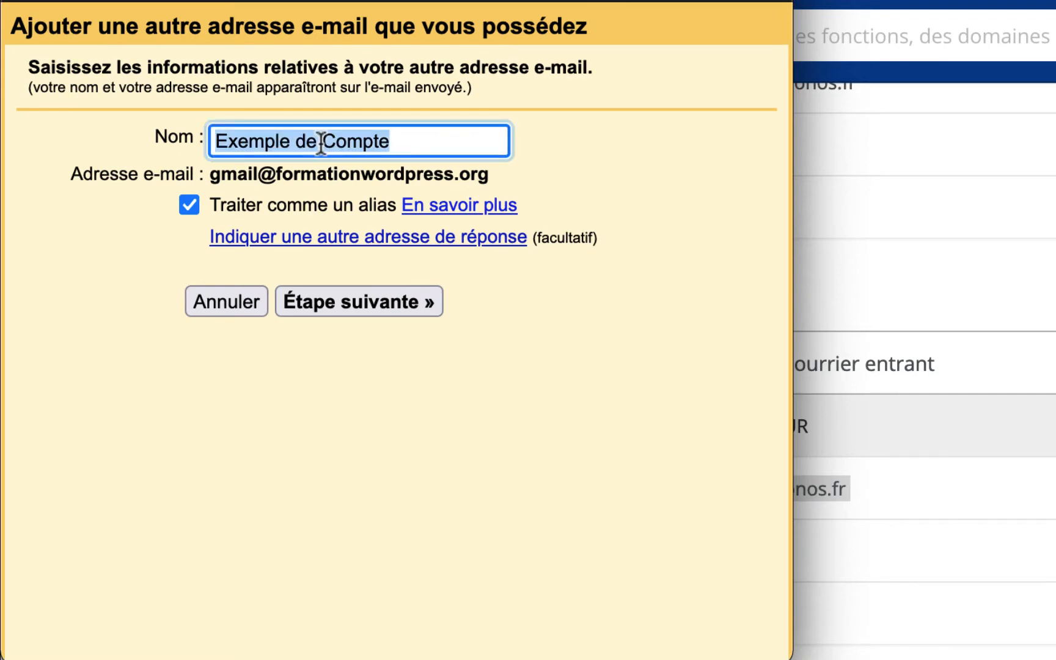
type("Formation WordPress")
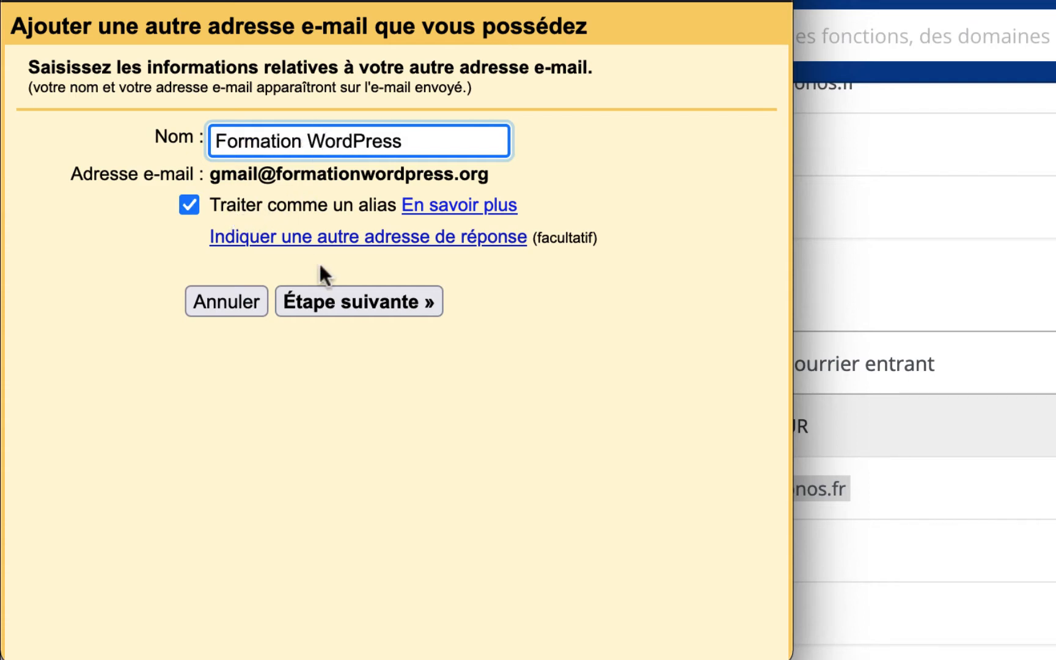
left_click(358, 307)
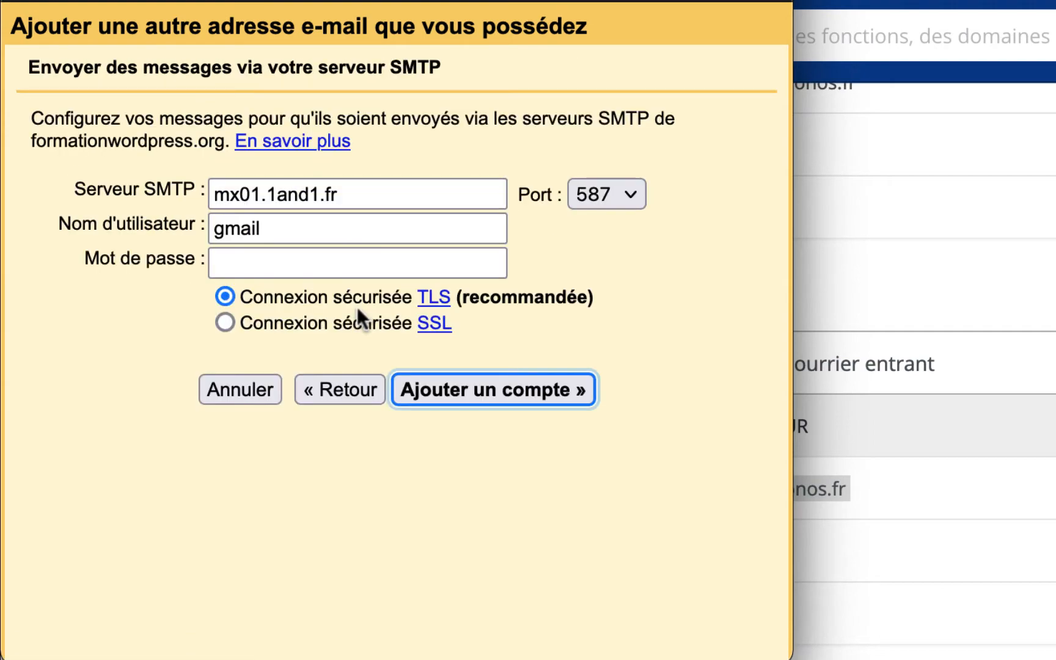
- Copy smtp.ionos.fr from the IONOS help page into the SMTP server field
left_click(997, 489)
scroll(1021, 516, "down", 3)
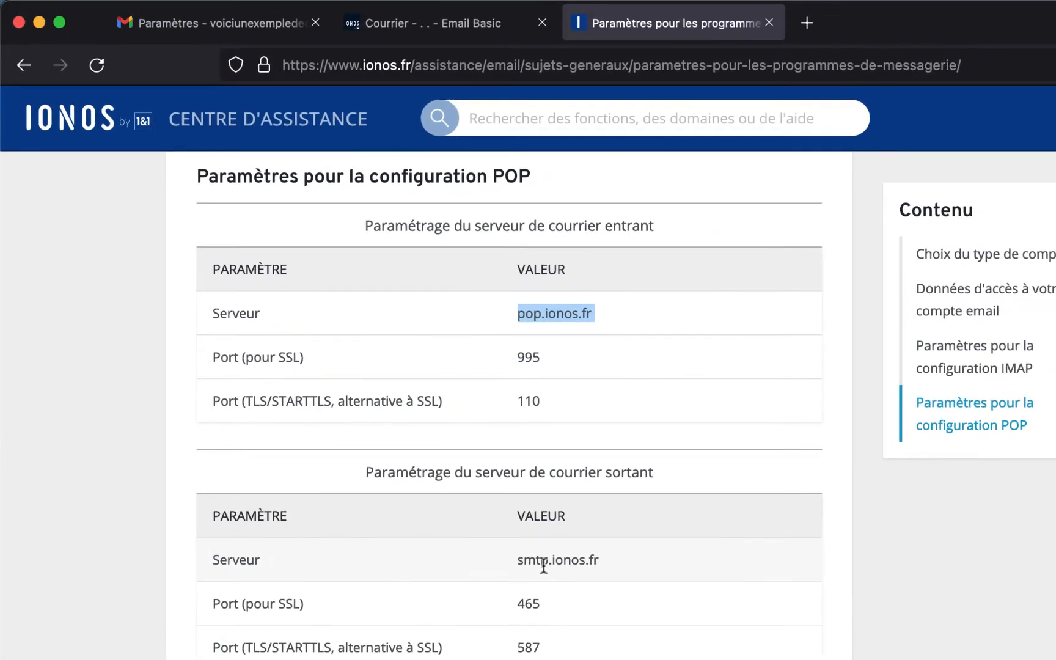
triple_click(543, 566)
key("super+c")
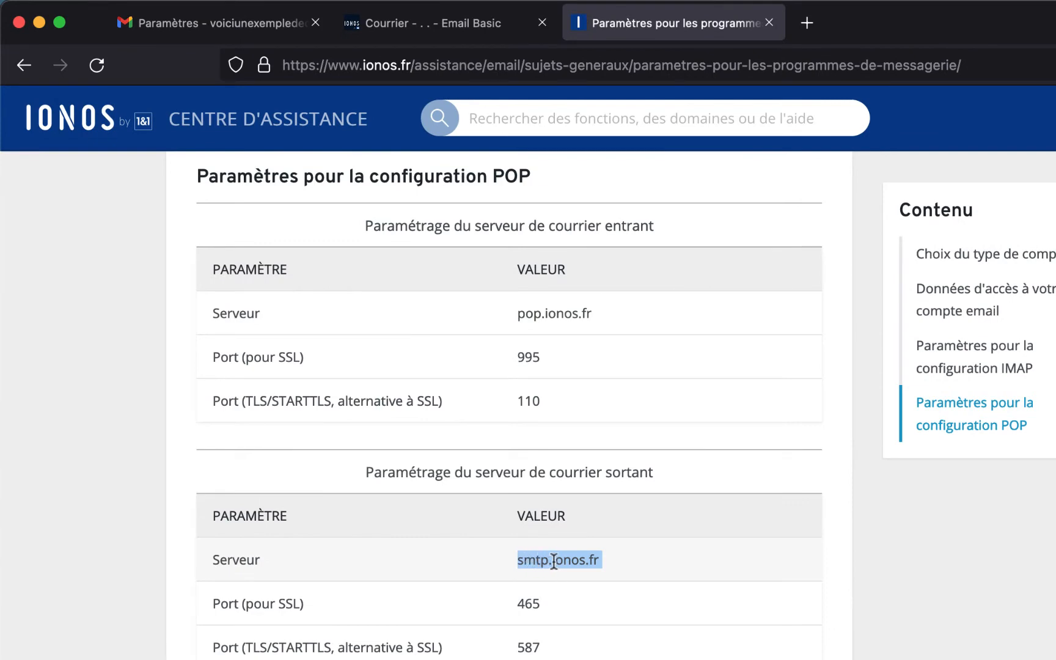
key("ctrl+Up")
left_click(221, 470)
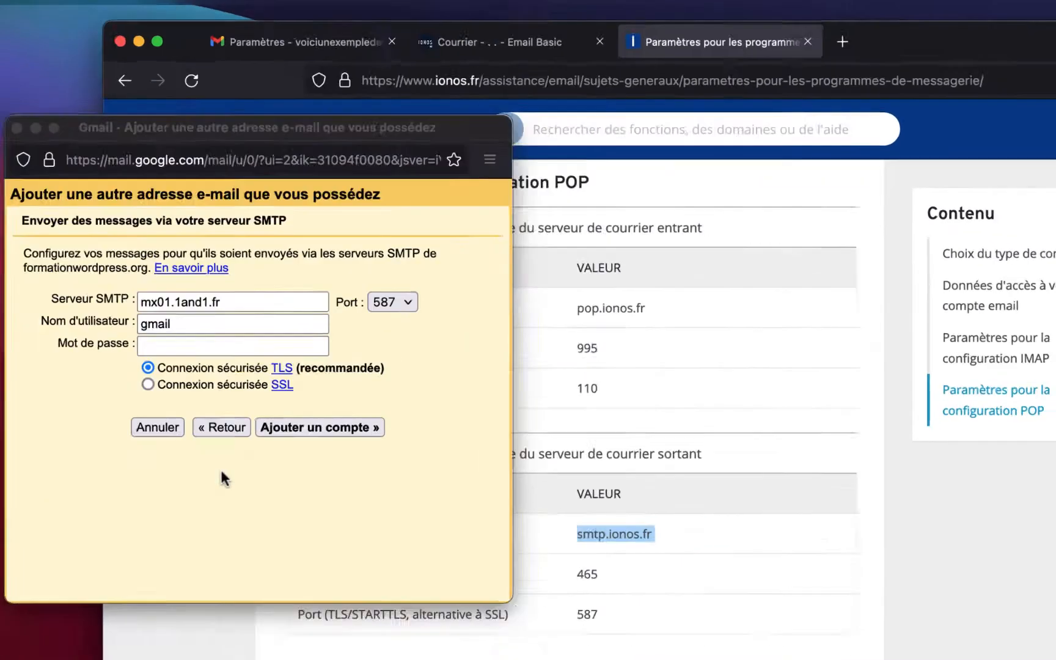
triple_click(280, 235)
key("super+v")
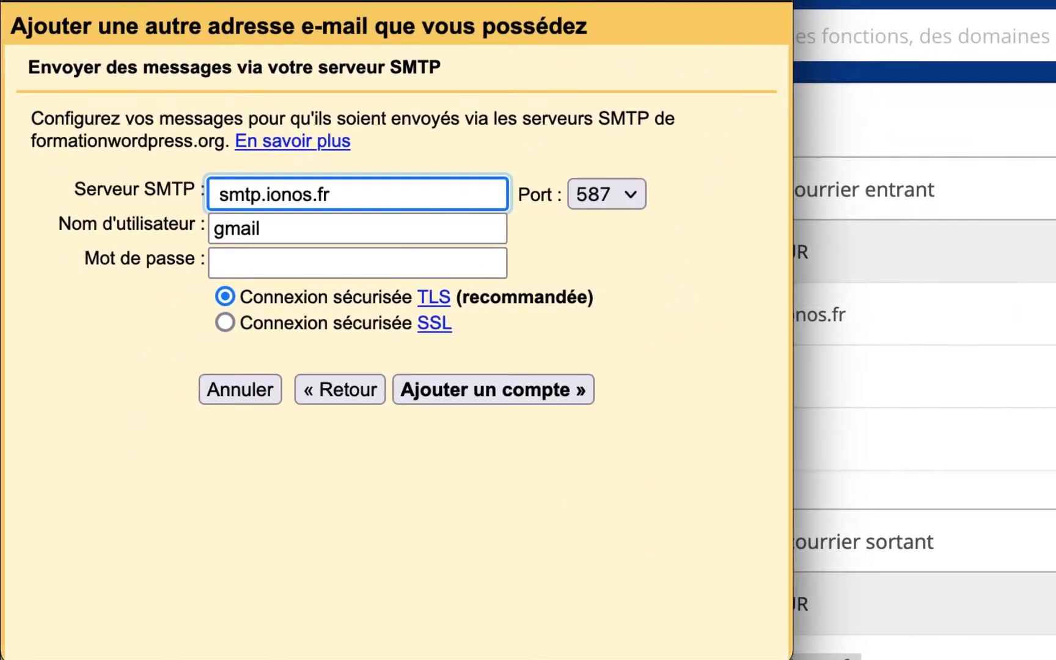
- Complete the SMTP username and password, submit with TLS port 587, and decline saving the login
left_click(302, 228)
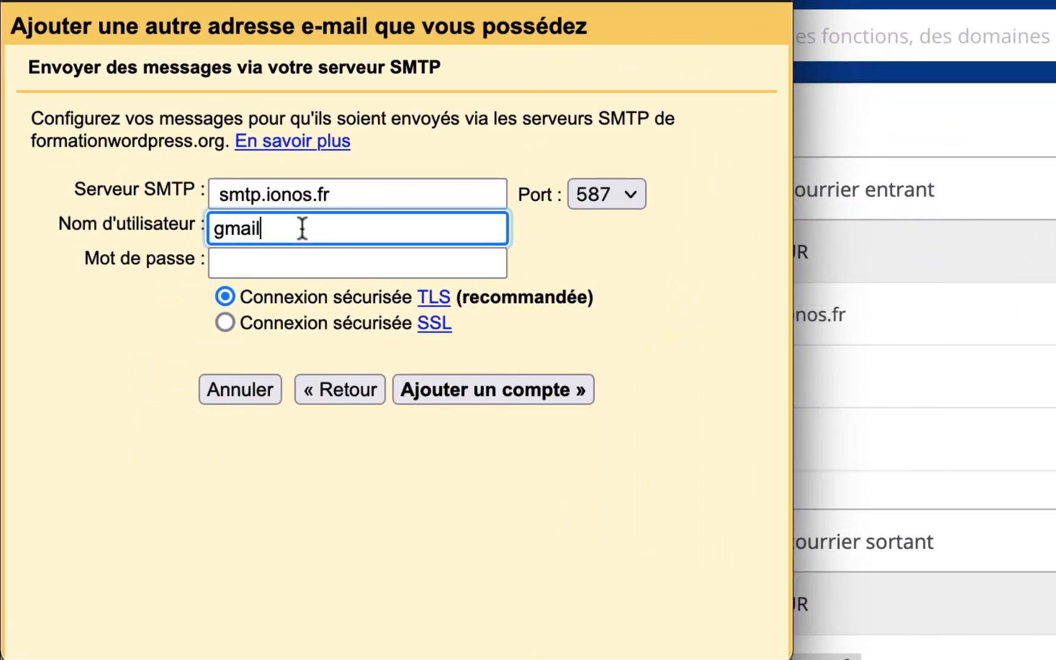
type("@formationwordpress.org")
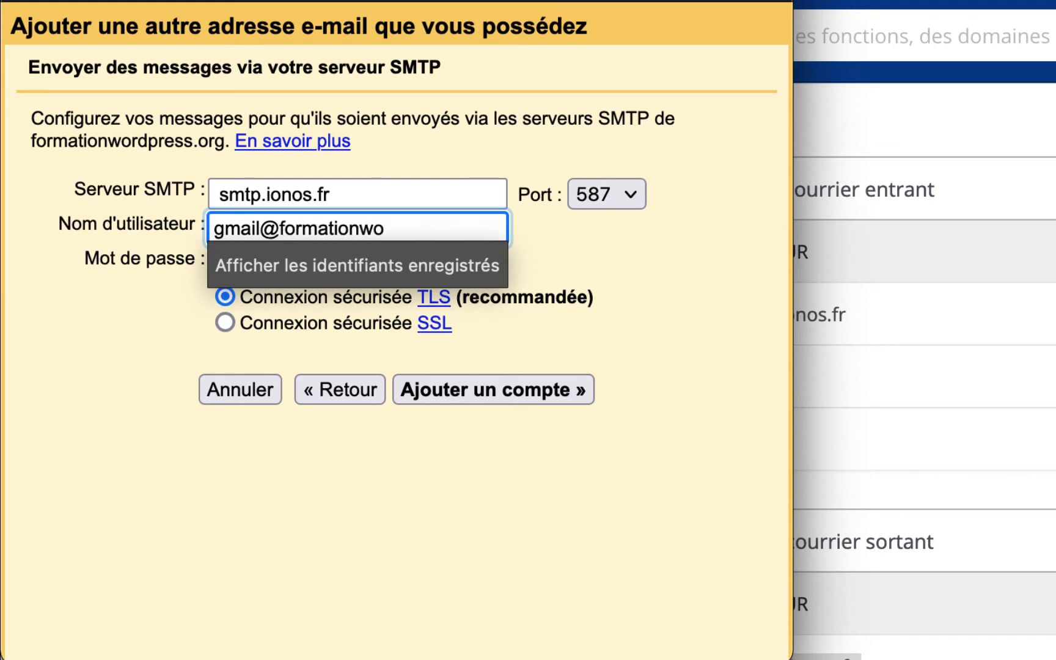
left_click(537, 256)
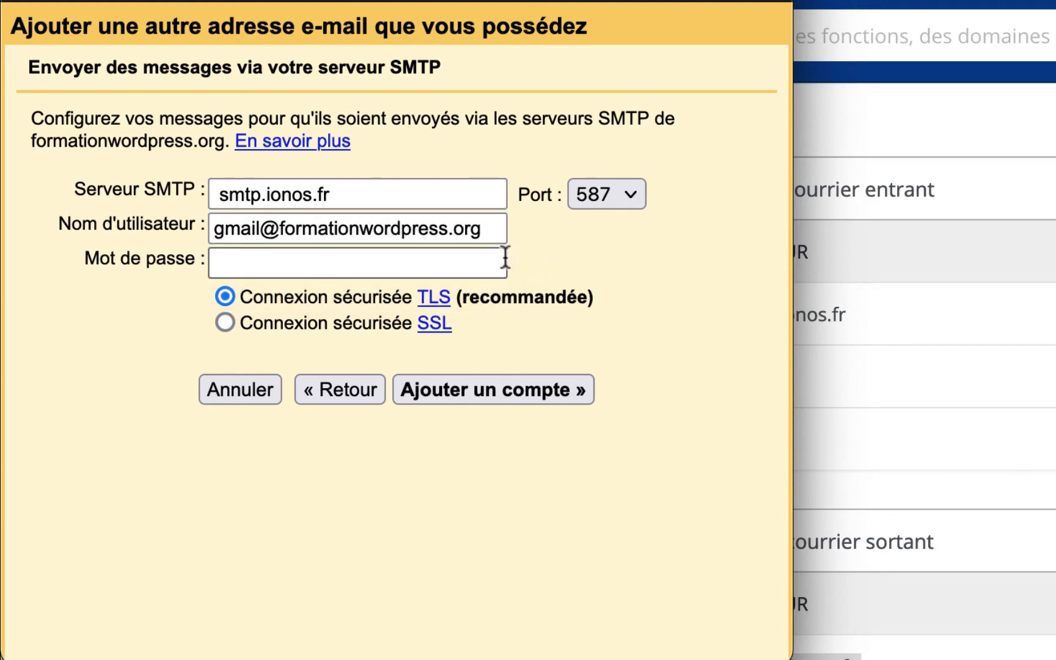
left_click(431, 263)
type("••••••••••••••••••")
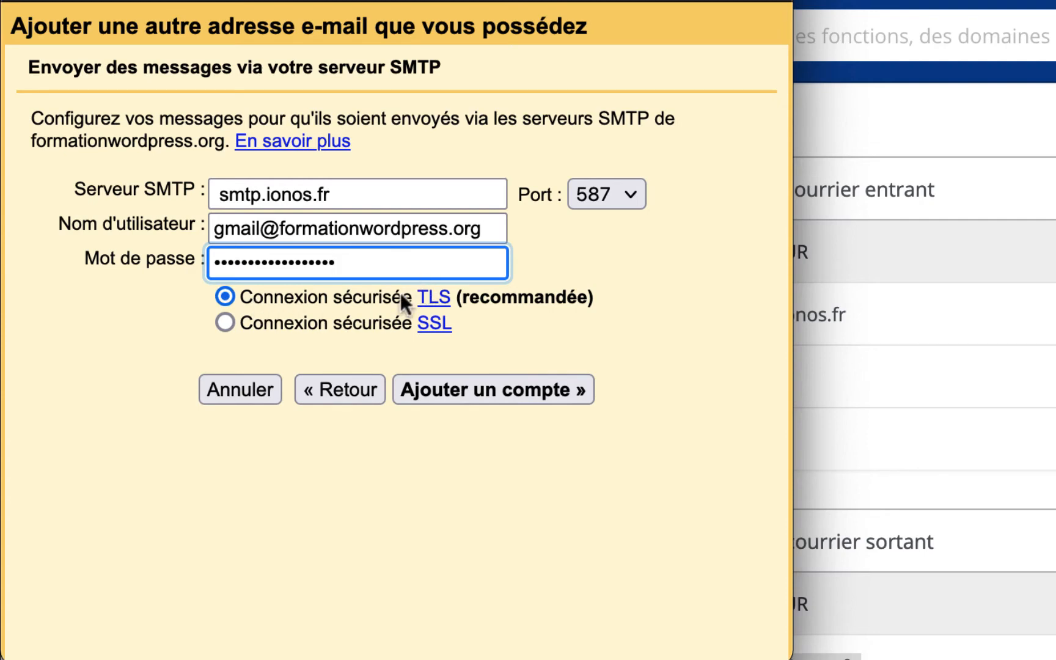
left_click(477, 390)
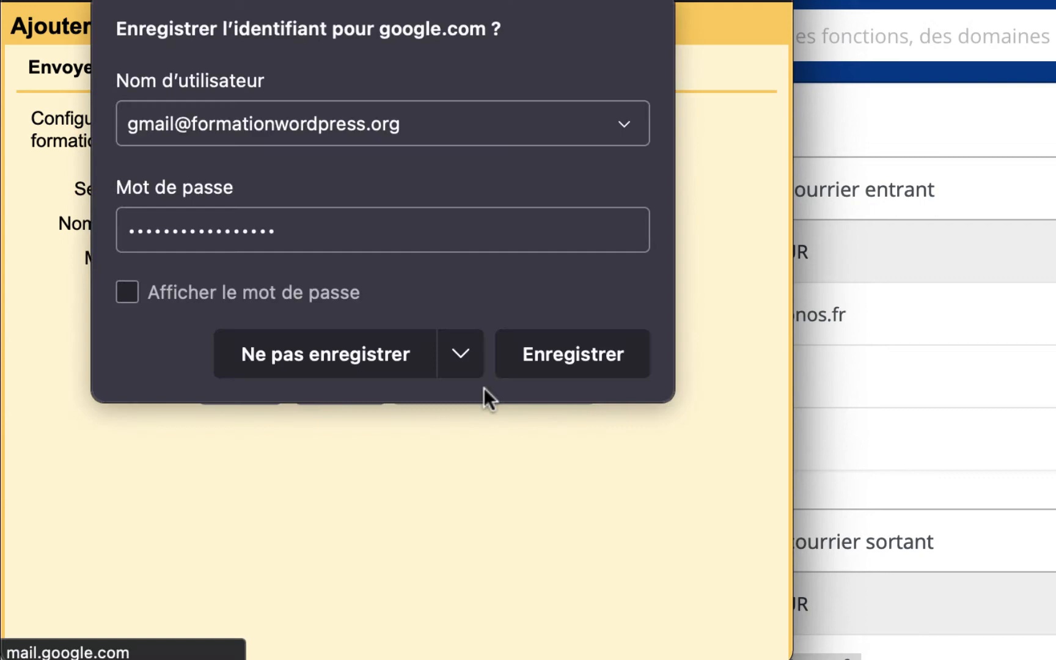
left_click(354, 335)
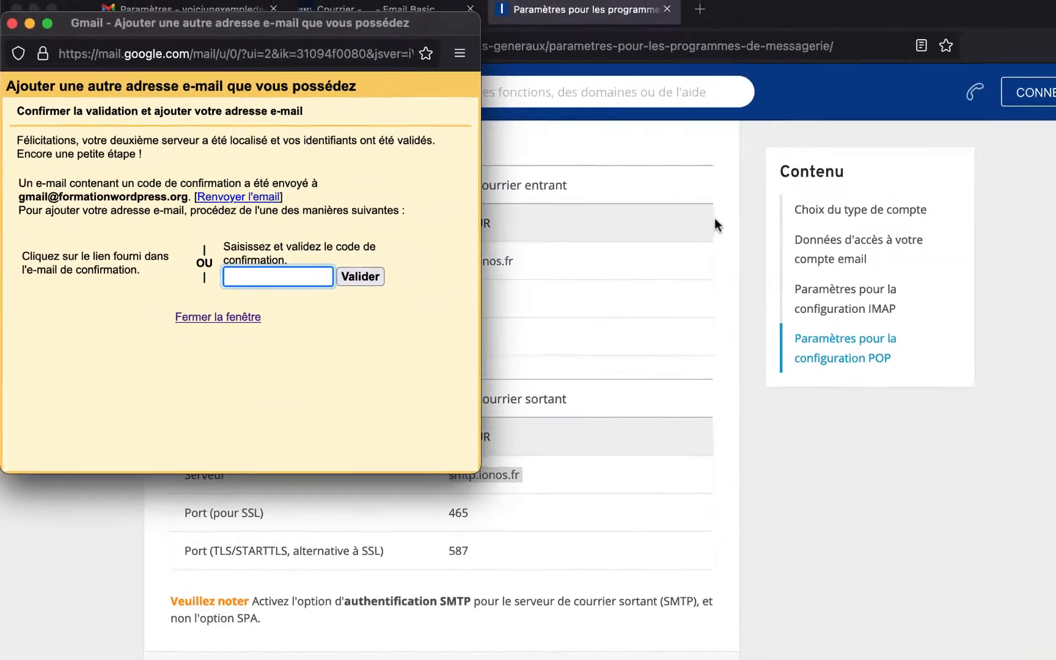
- Open the 'L'équipe Gmail' message in IONOS Webmail and follow its confirmation link
left_click(714, 219)
left_click(331, 24)
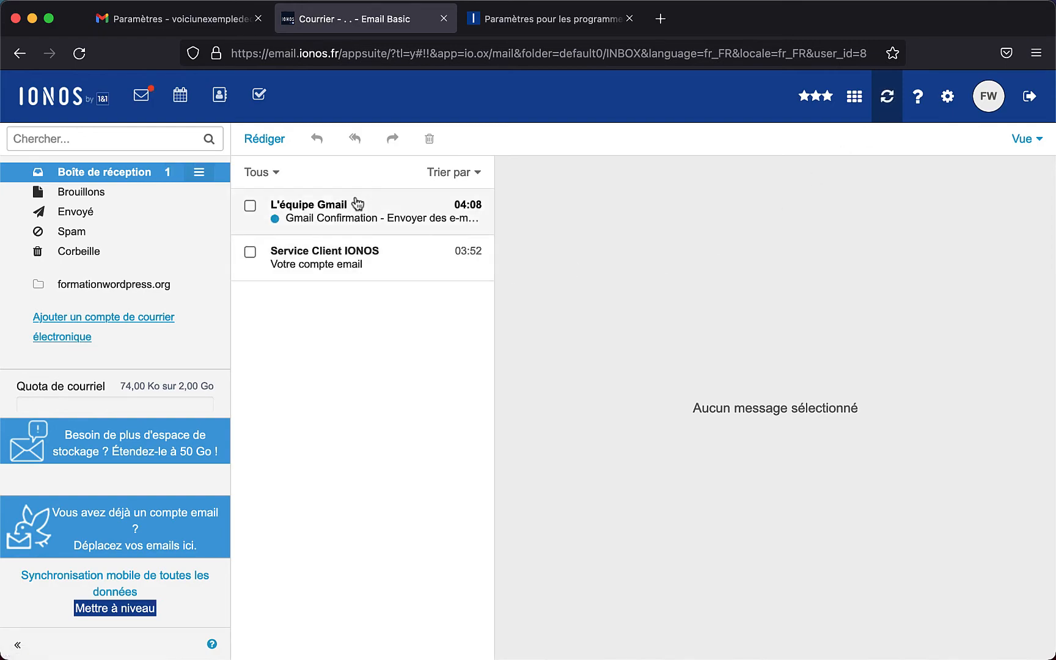
left_click(359, 215)
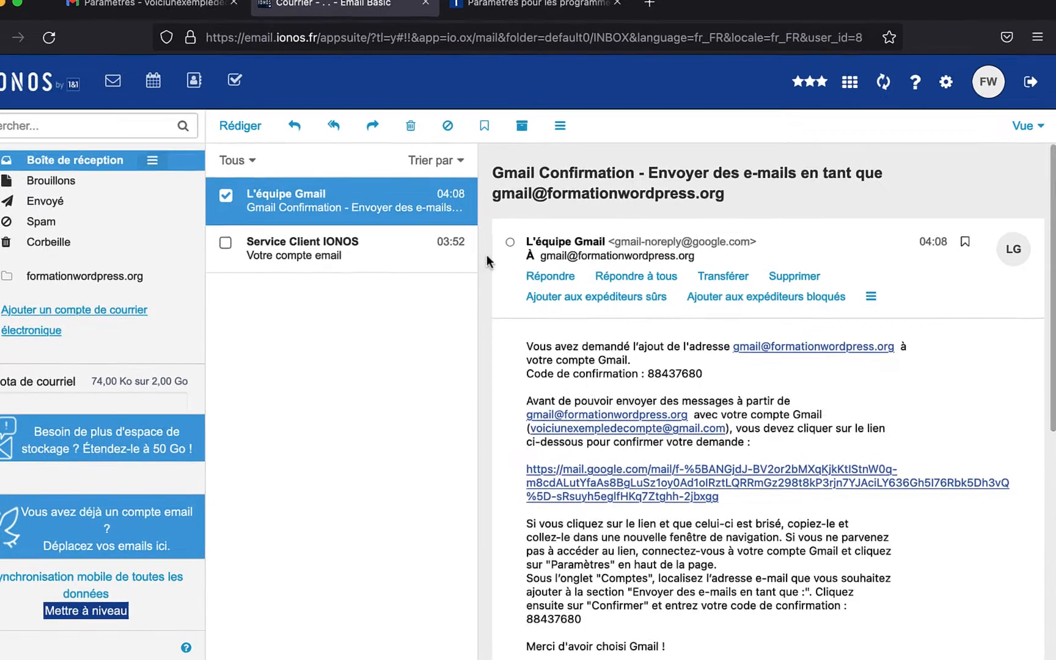
scroll(576, 335, "down", 5)
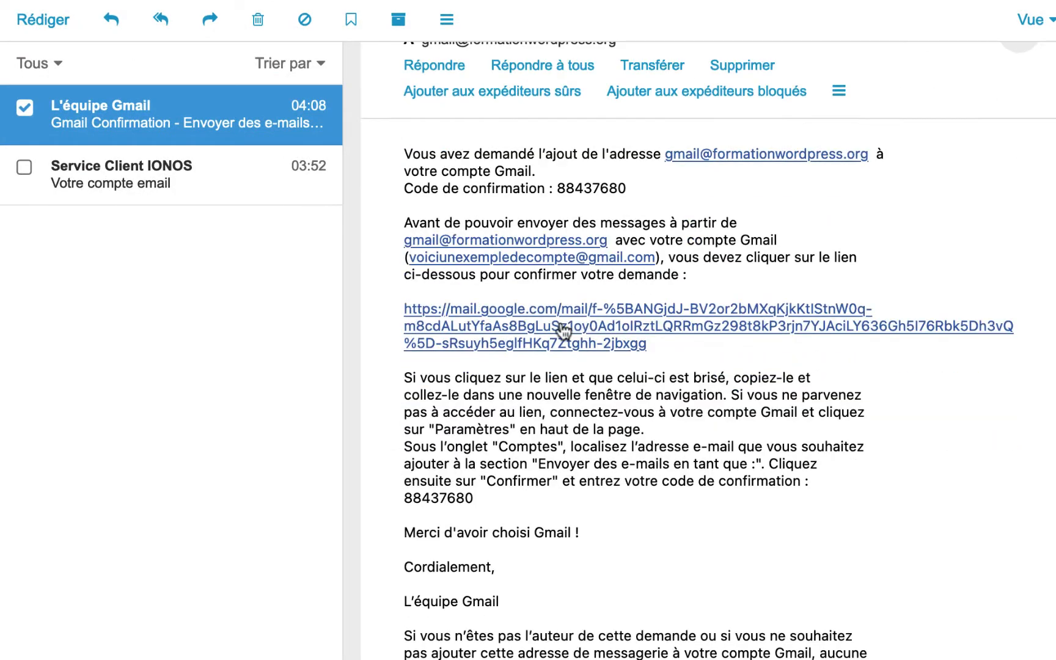
left_click(602, 320)
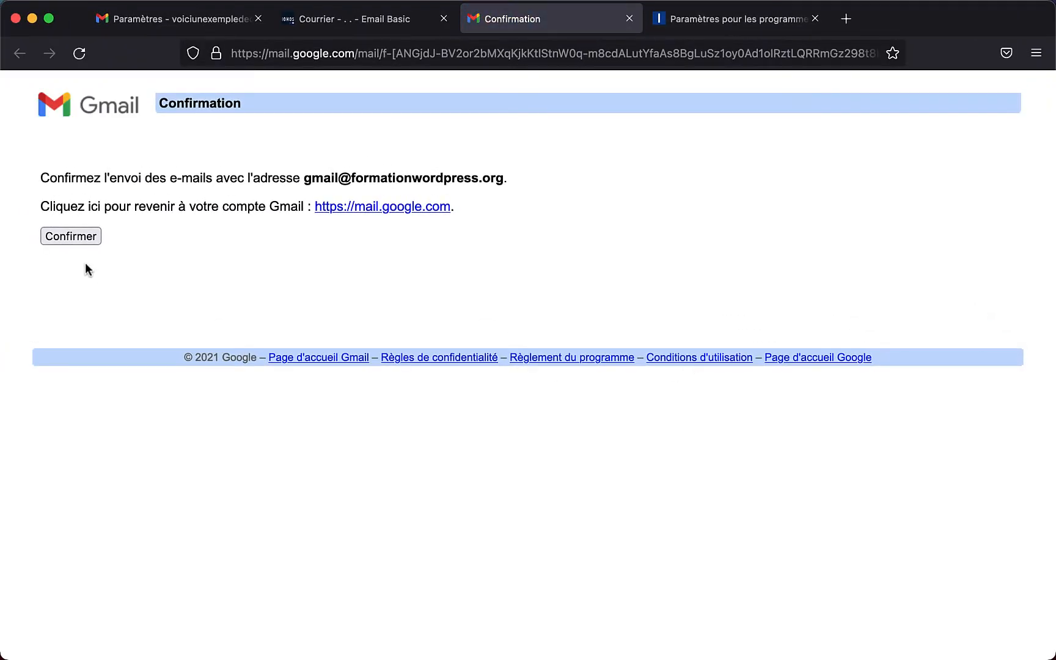
left_click(67, 236)
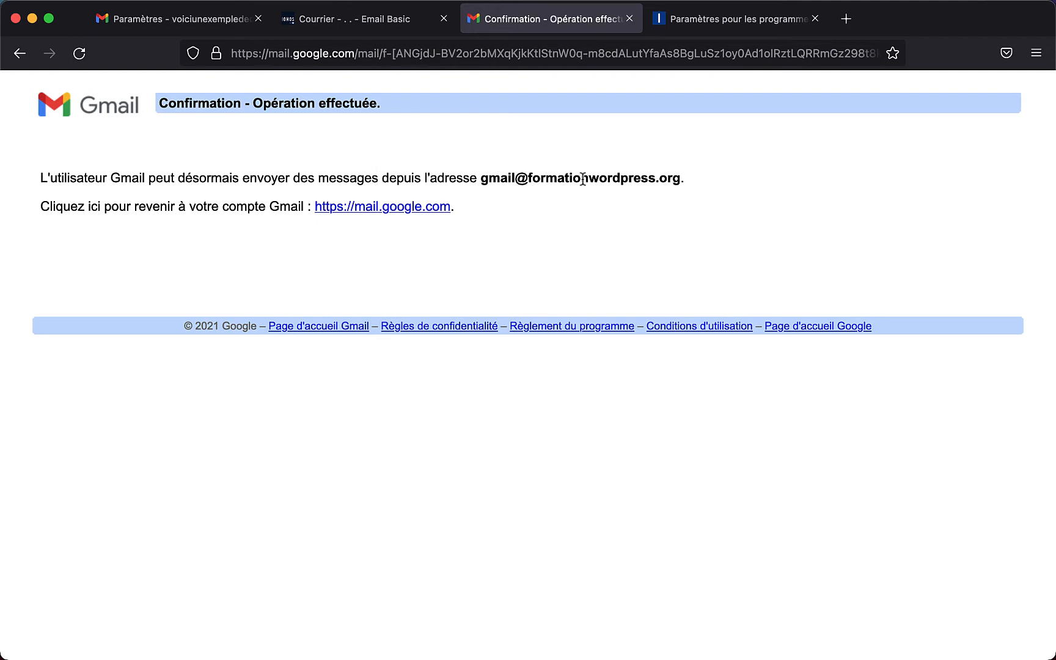
left_click(117, 21)
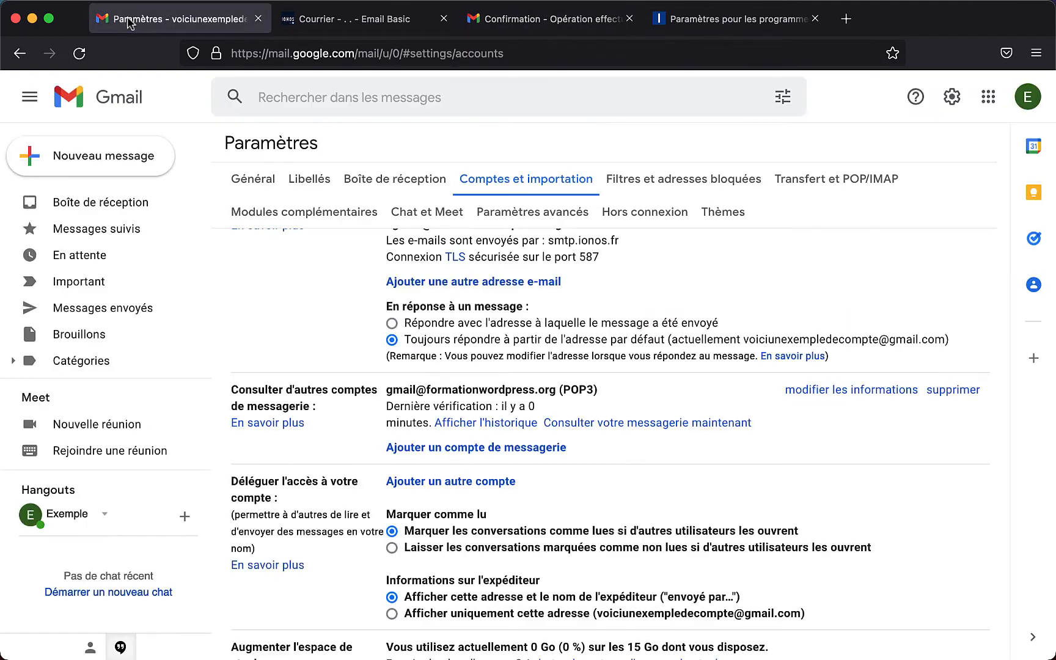
- Open the 'Votre compte email' message in the Gmail inbox, then return to the list
left_click(103, 204)
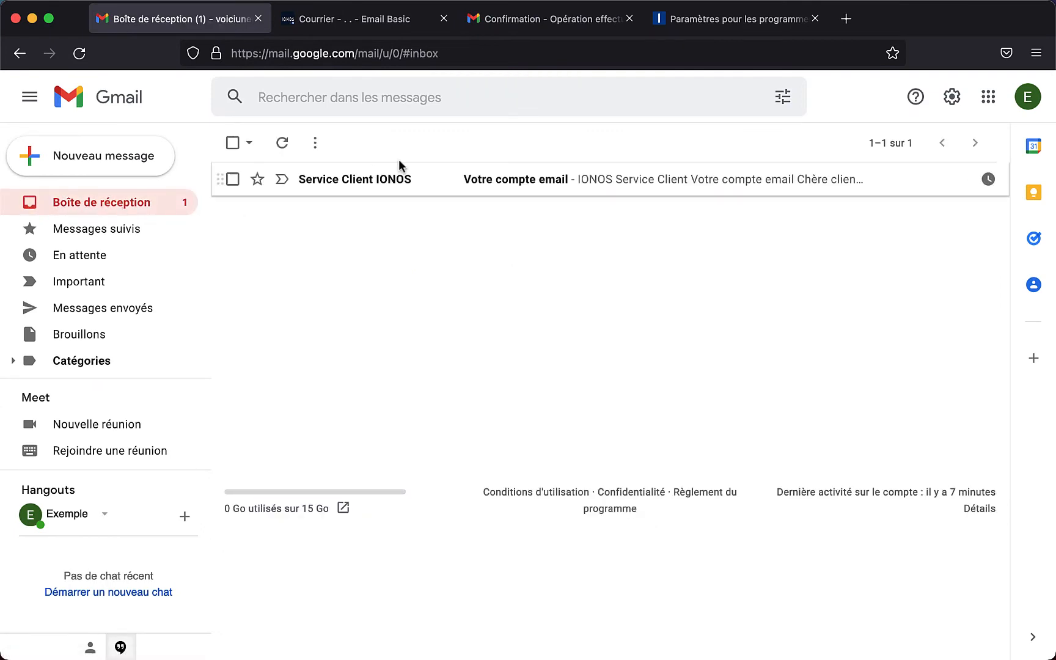
left_click(368, 184)
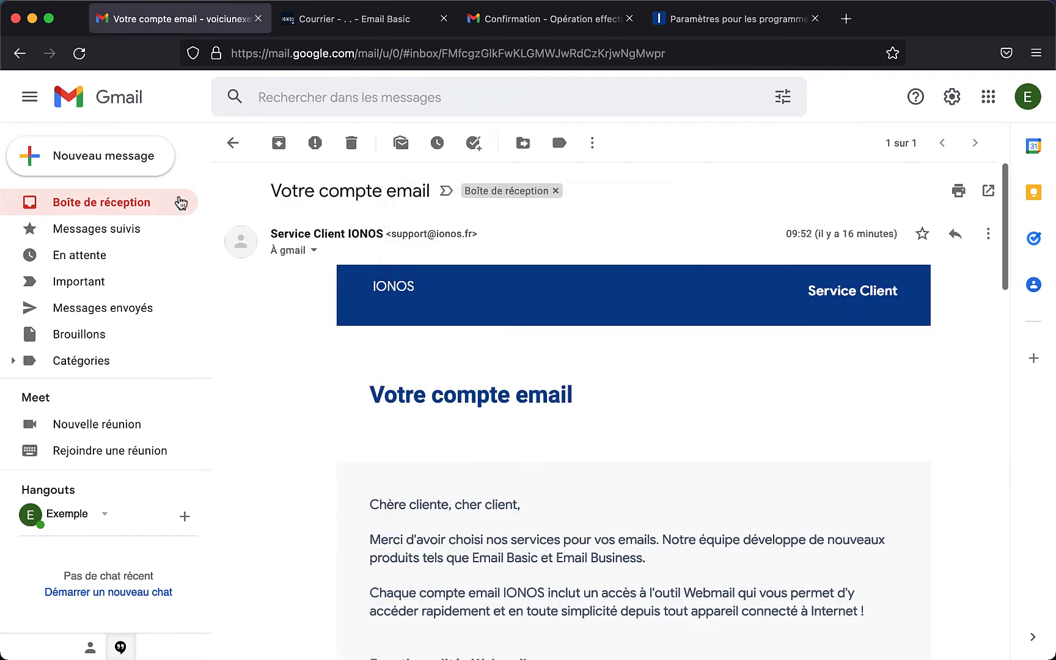
left_click(141, 204)
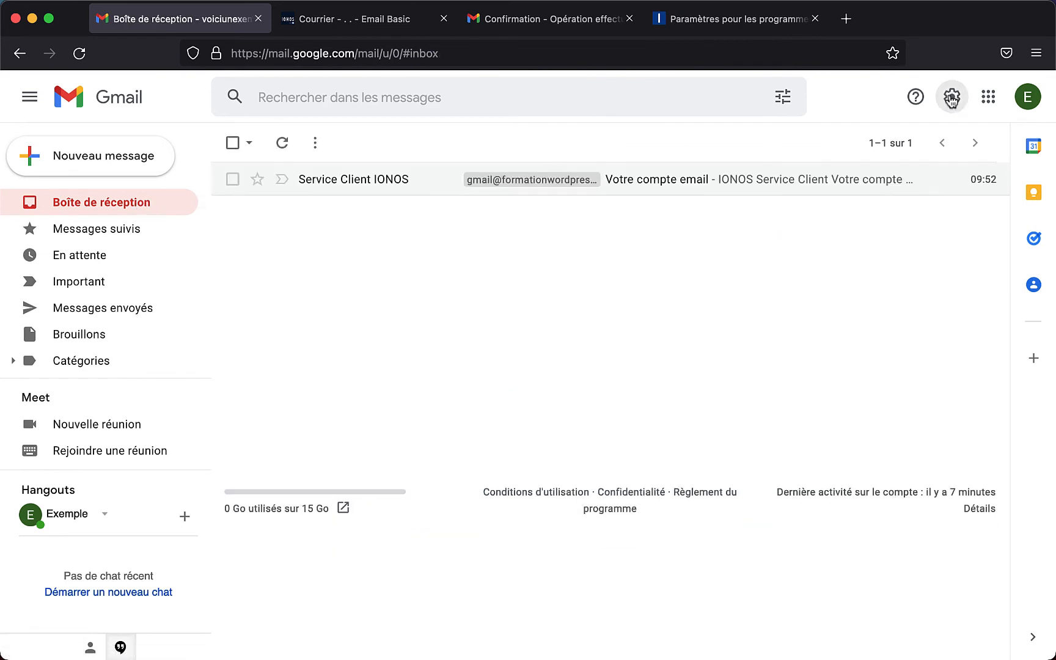
- Run 'Consulter votre messagerie maintenant' for the POP3 account in Comptes et importation
left_click(952, 98)
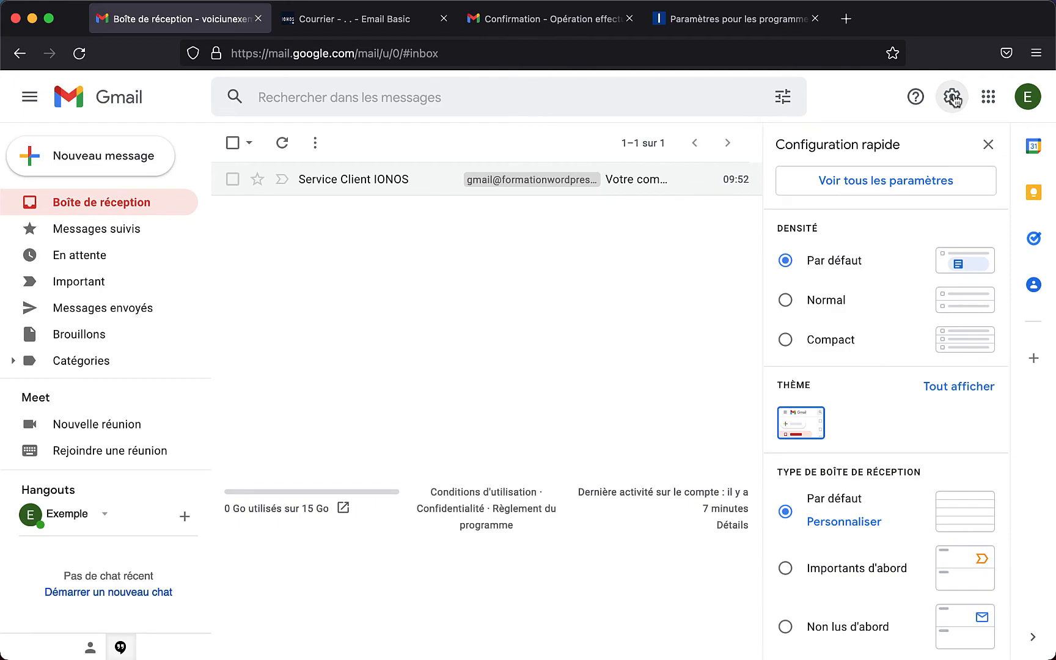
left_click(898, 179)
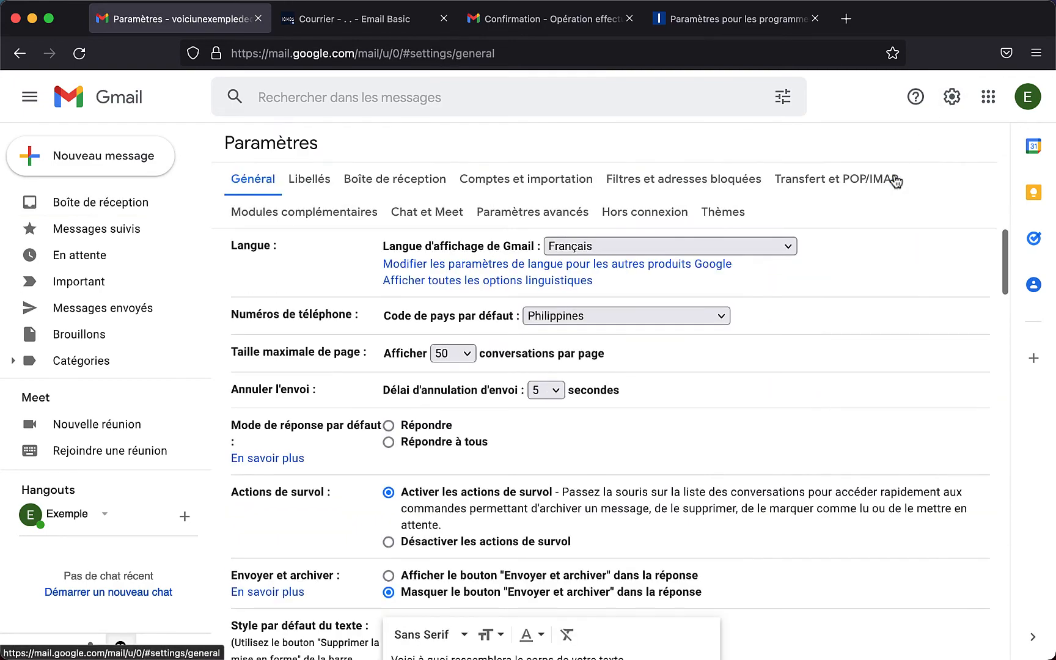
left_click(504, 182)
scroll(511, 282, "down", 5)
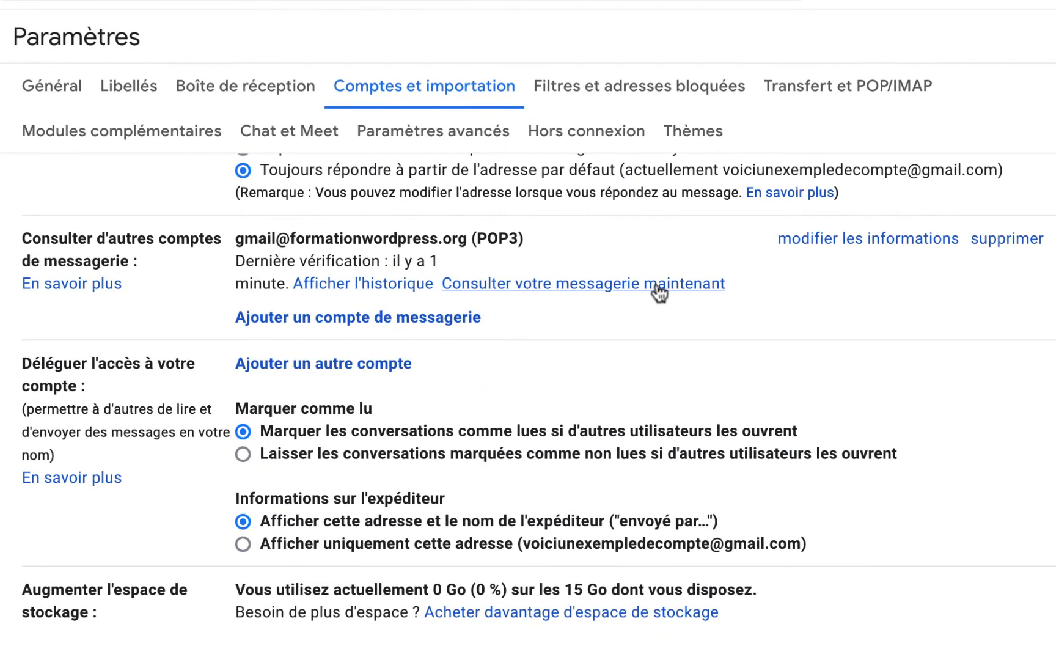
left_click(606, 286)
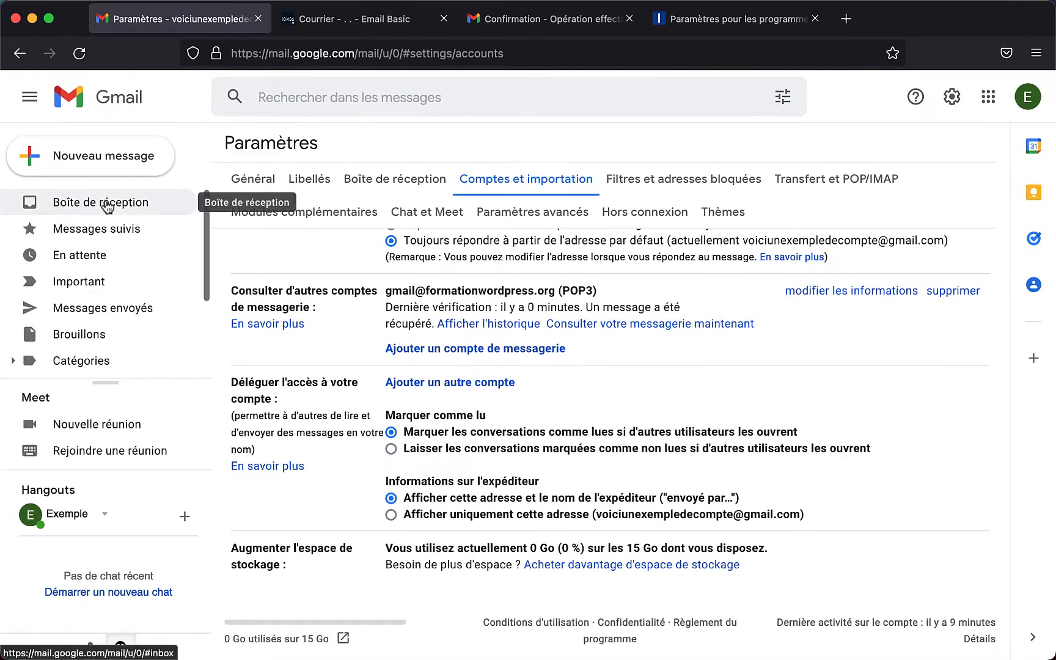
- Read the fetched Gmail Confirmation message in the inbox and go back to the list
left_click(105, 204)
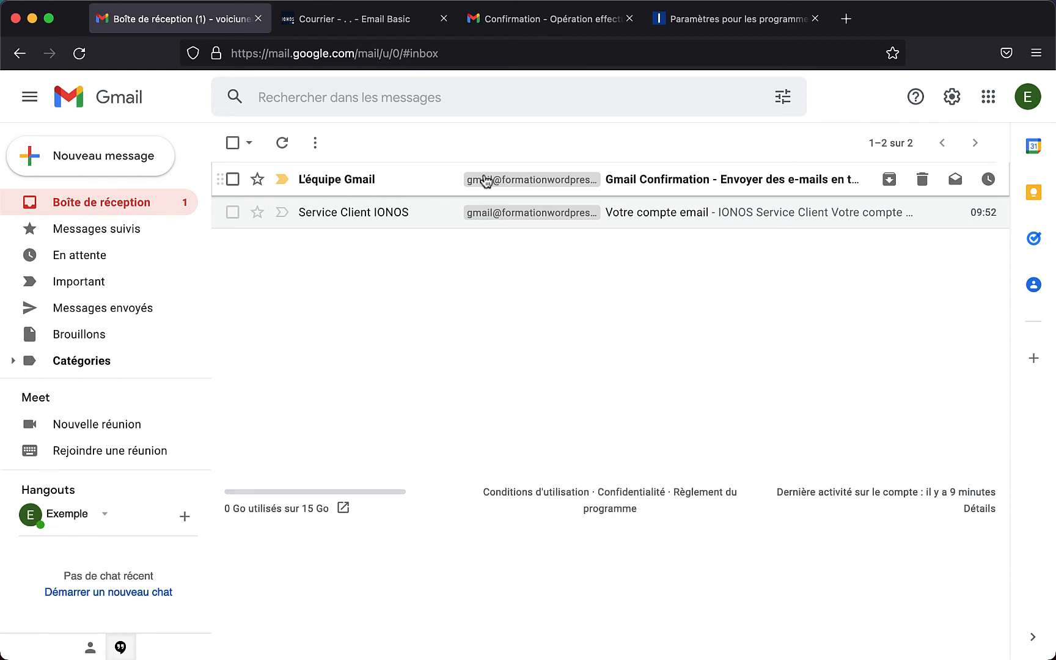
left_click(613, 174)
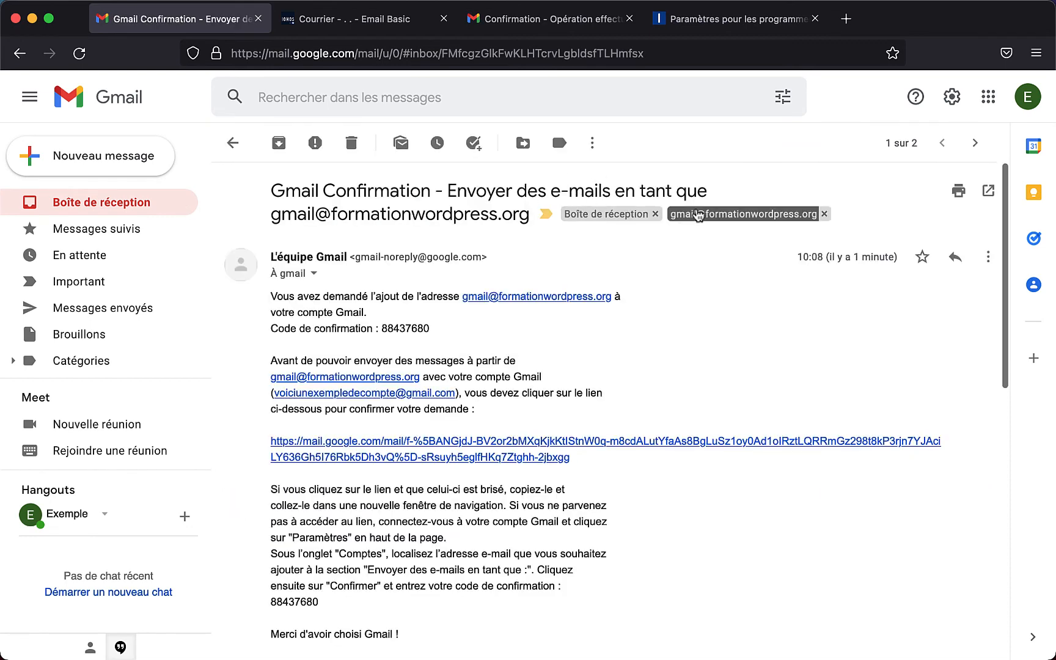
left_click(101, 202)
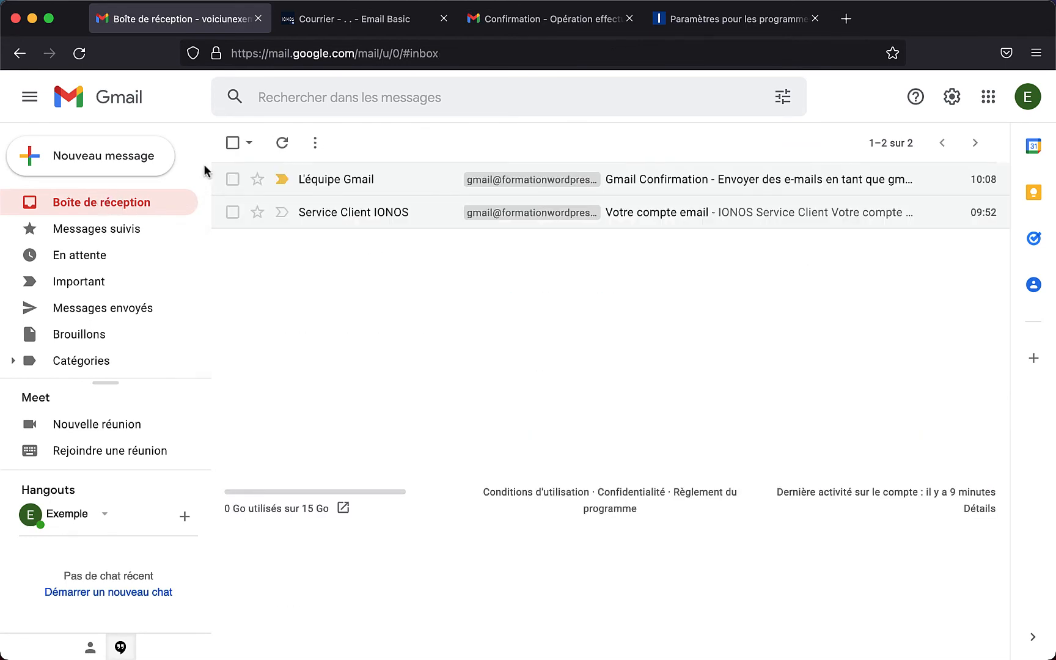
- Reopen the Comptes et importation settings through the gear menu
left_click(952, 98)
left_click(888, 180)
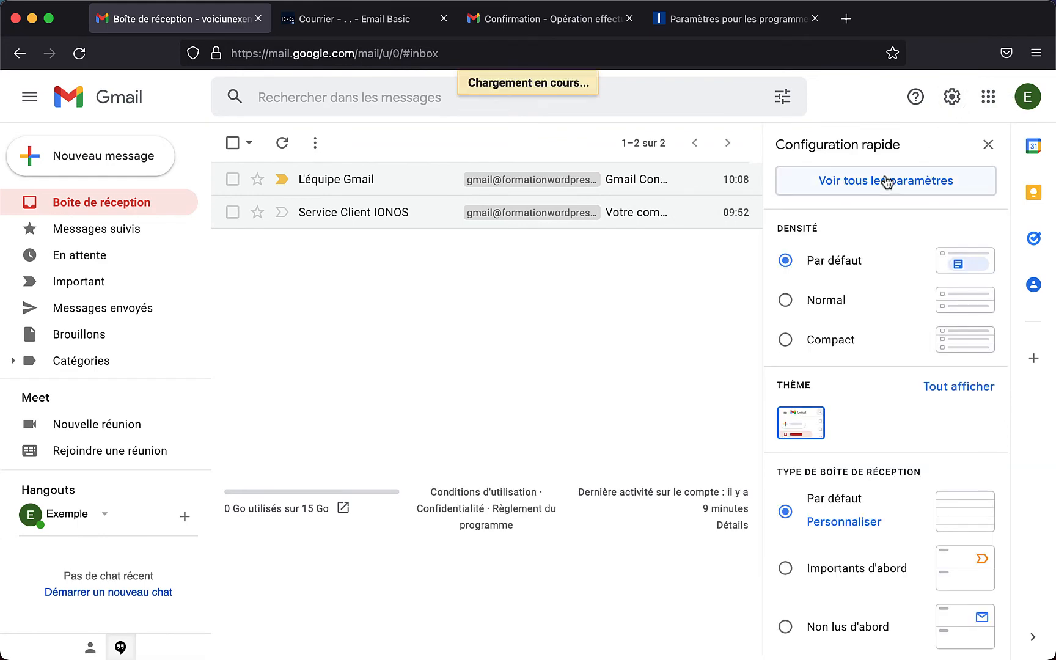
left_click(487, 176)
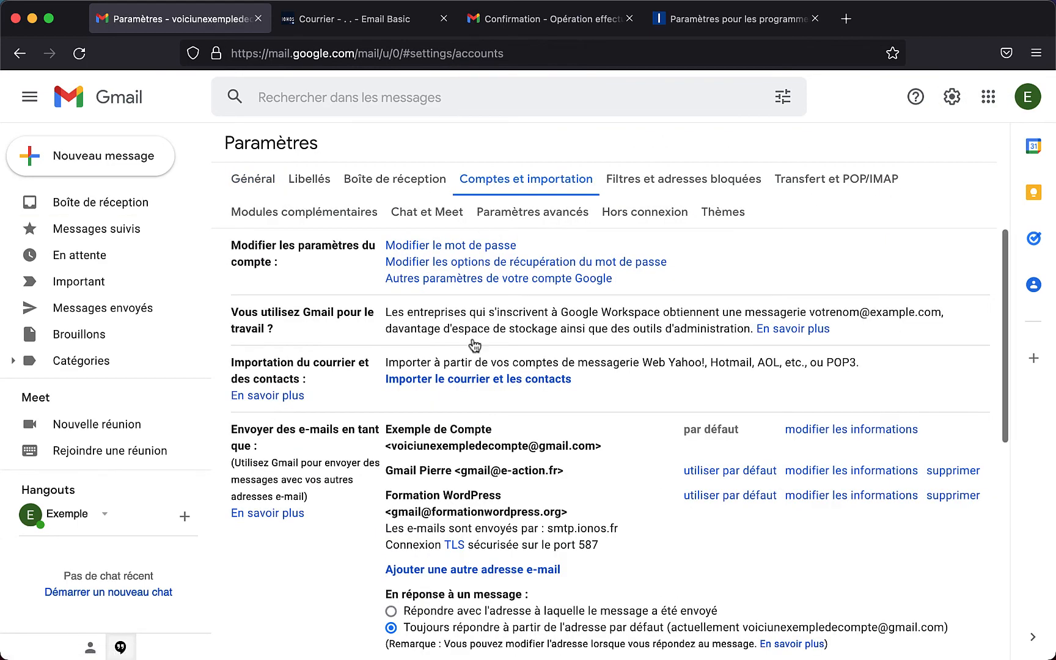
- Choose 'Répondre avec l'adresse à laquelle le message a été envoyé' for replies, then go back to Boîte de réception
scroll(472, 384, "down", 5)
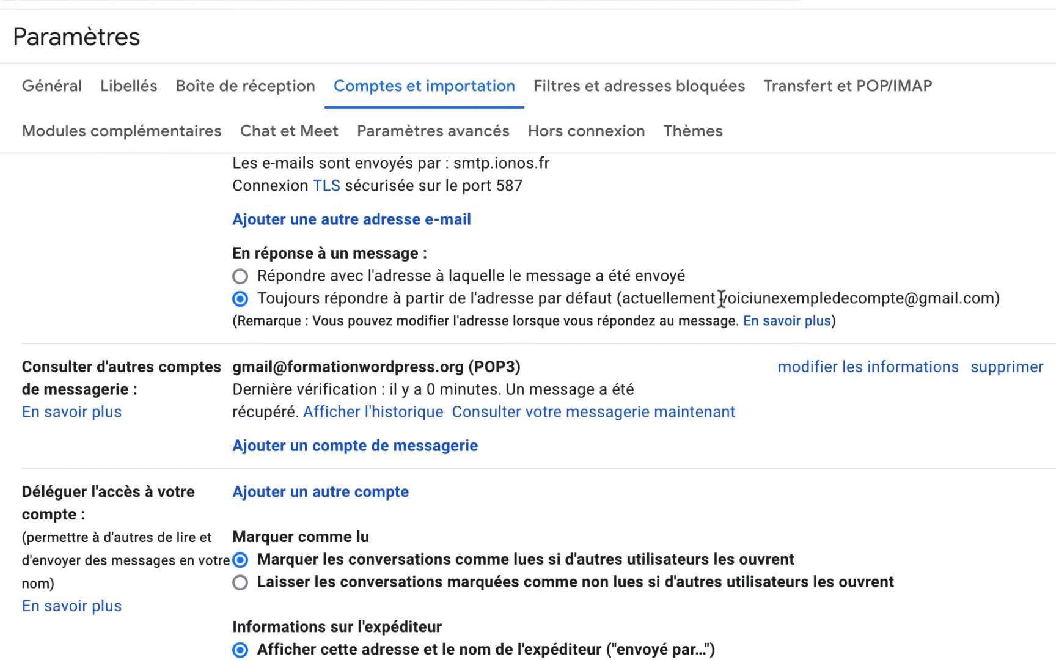
left_click(240, 276)
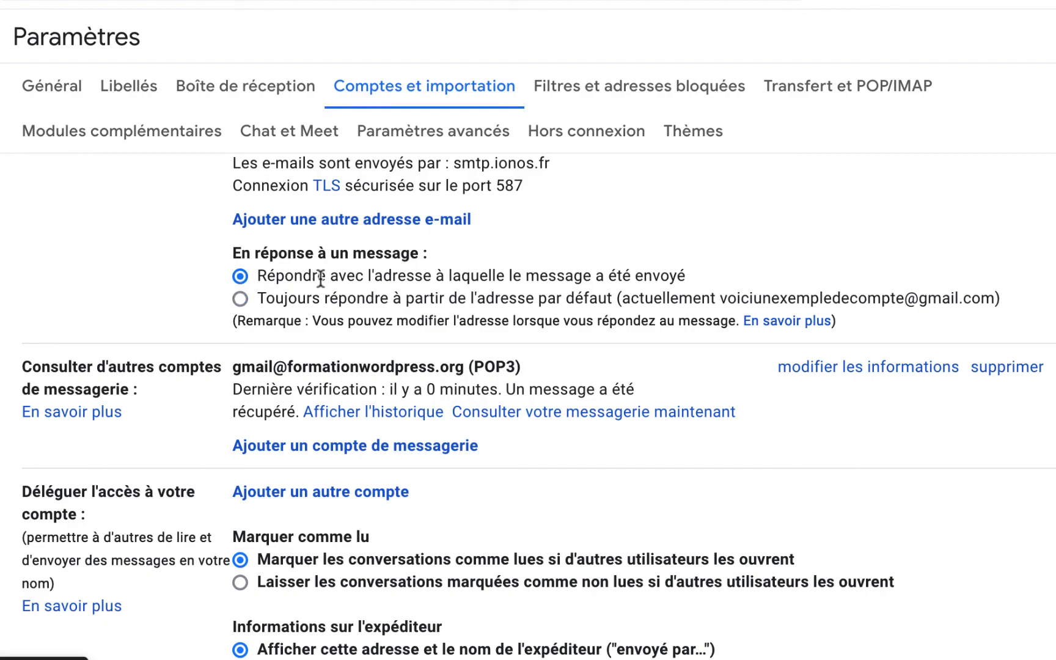
scroll(489, 278, "down", 3)
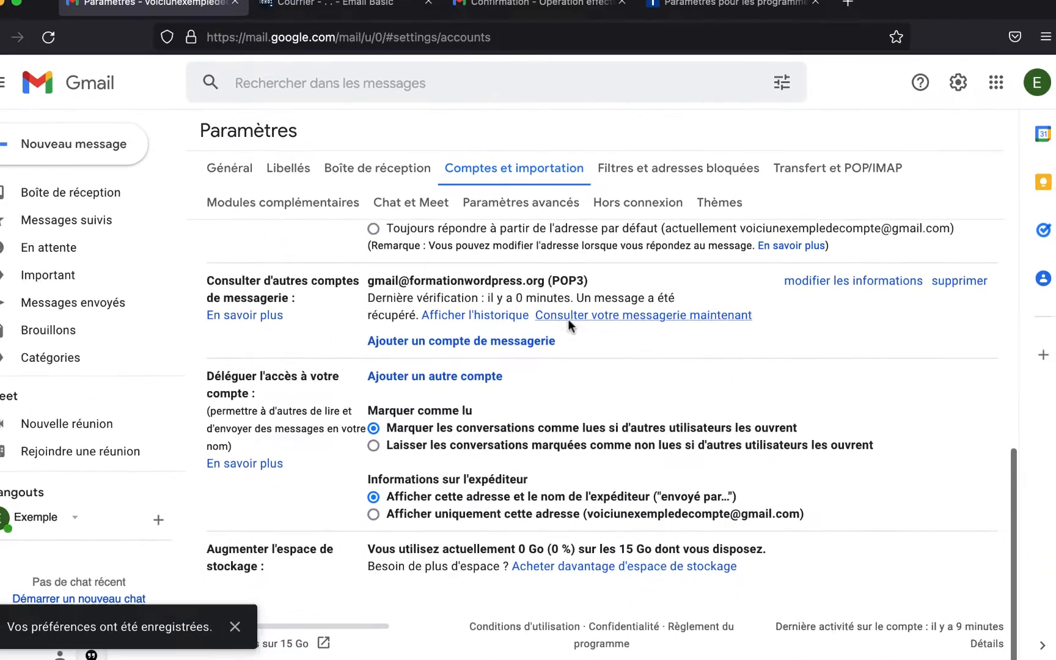
scroll(531, 388, "up", 5)
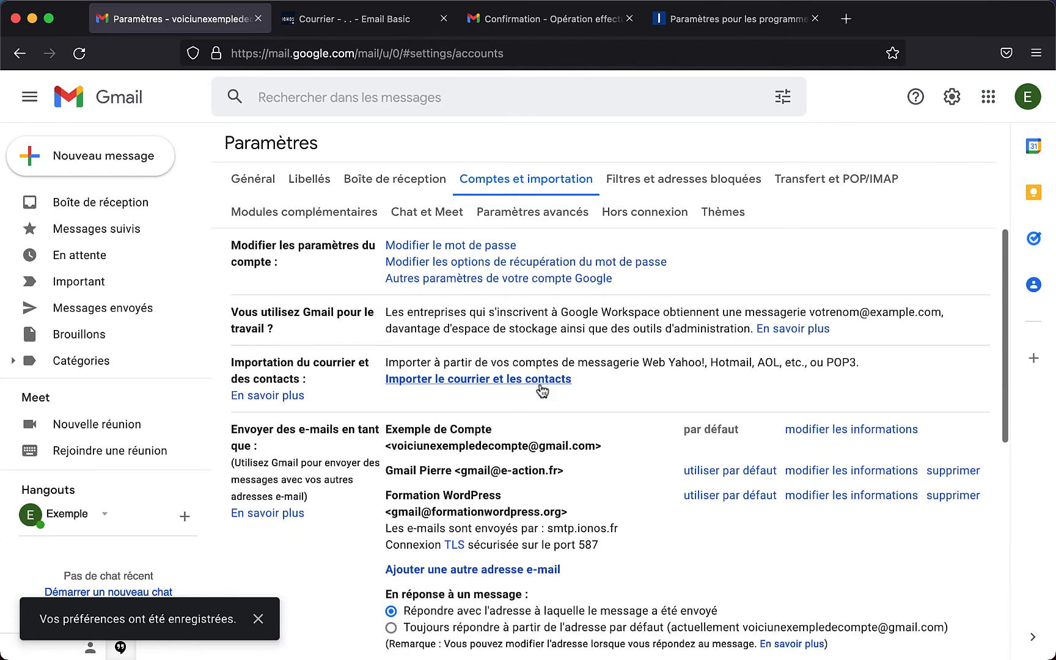
left_click(118, 205)
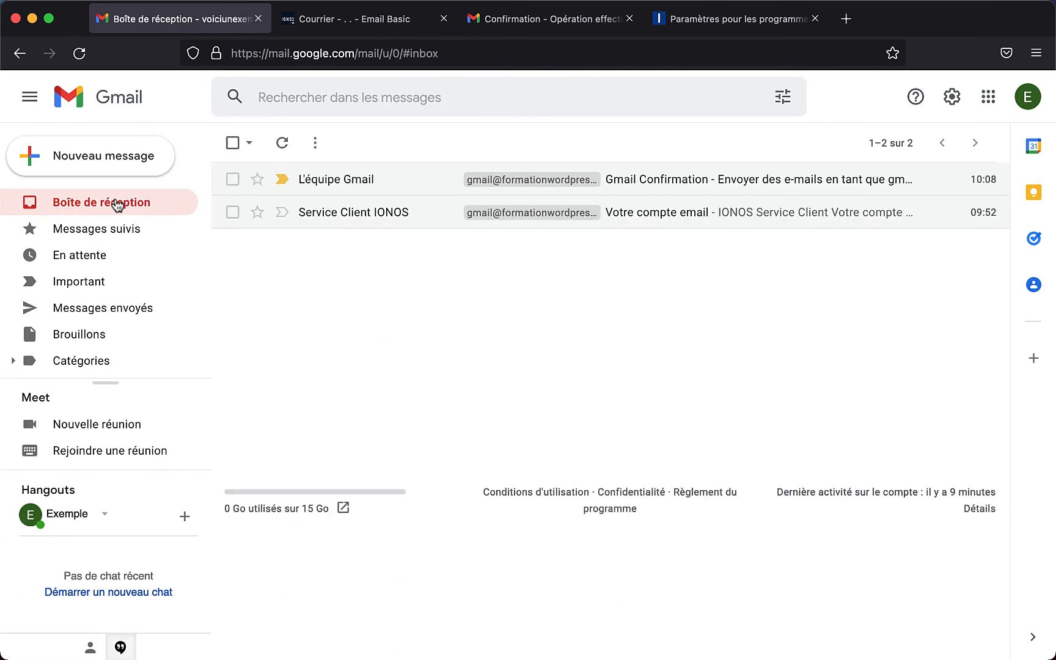